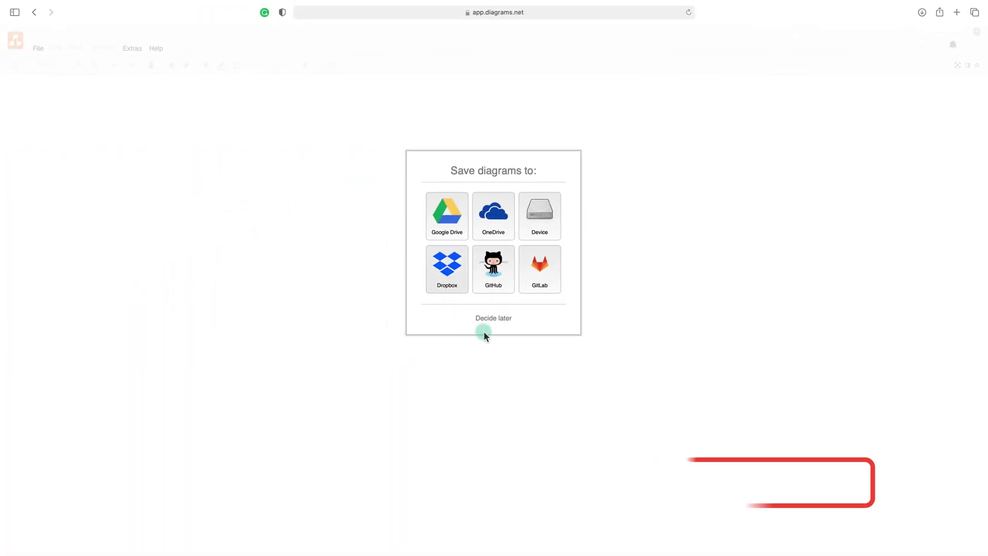
- Choose 'Decide later' in the save-location dialog to open a blank Untitled Diagram
left_click(503, 318)
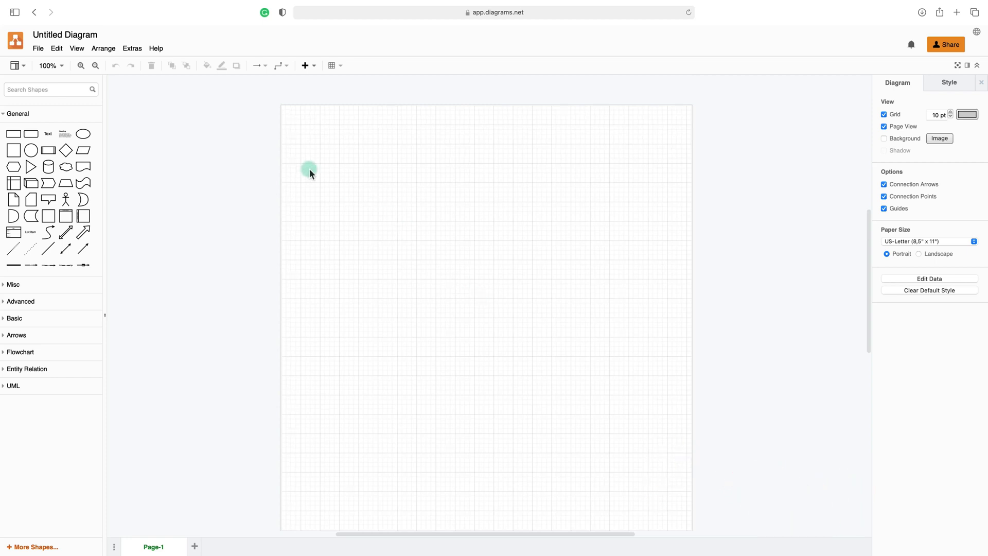
- Collapse General and enable the Flowchart library through More Shapes
left_click(6, 114)
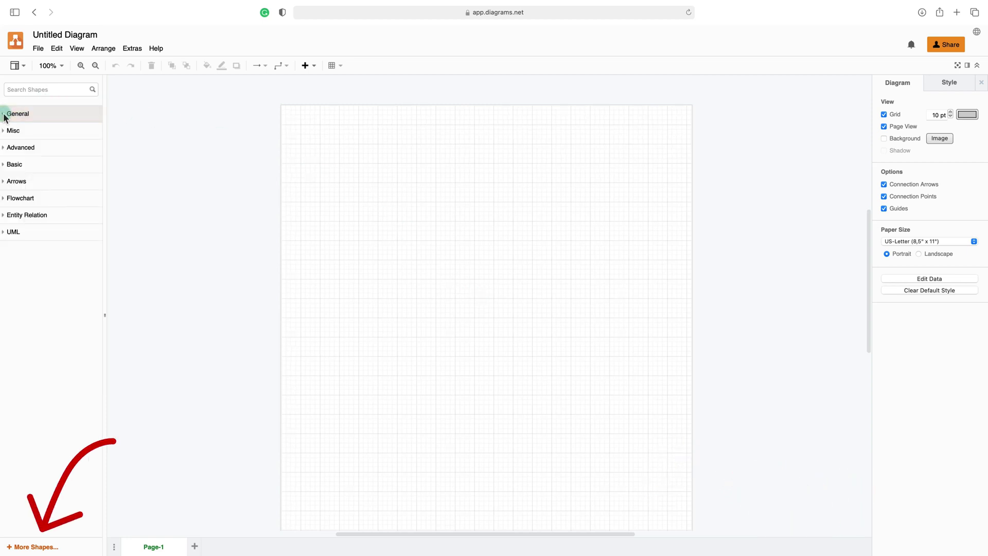
left_click(36, 547)
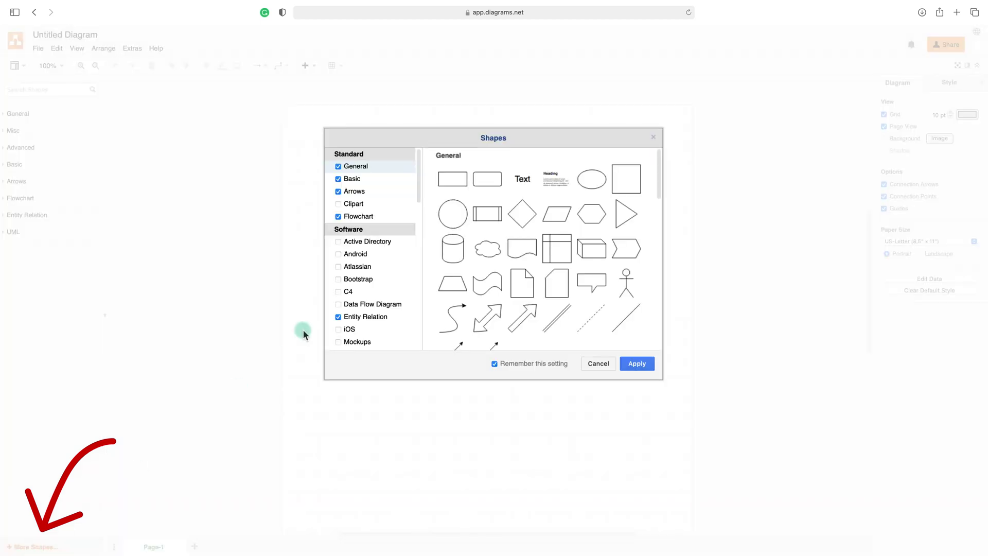
left_click(382, 216)
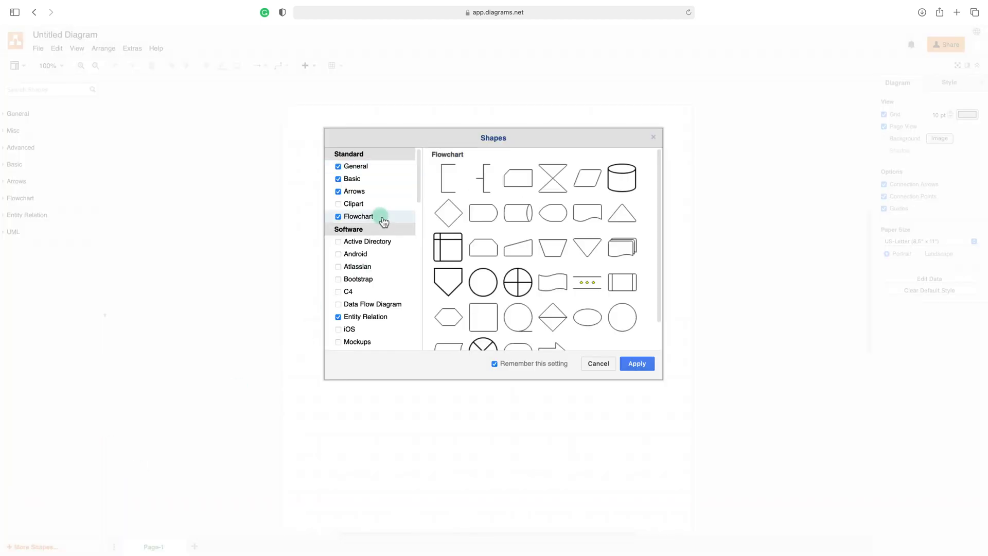
scroll(339, 221, "down", 1)
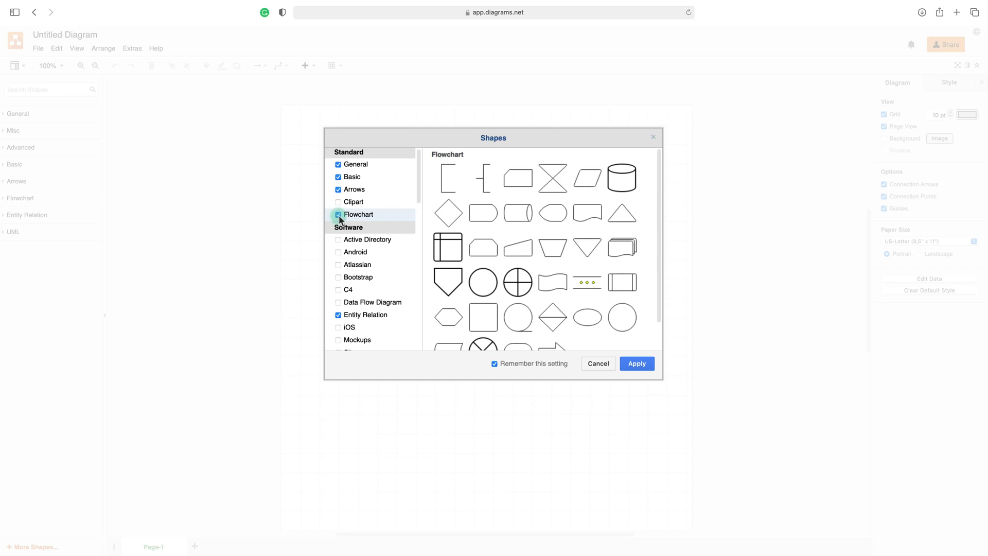
left_click(340, 217)
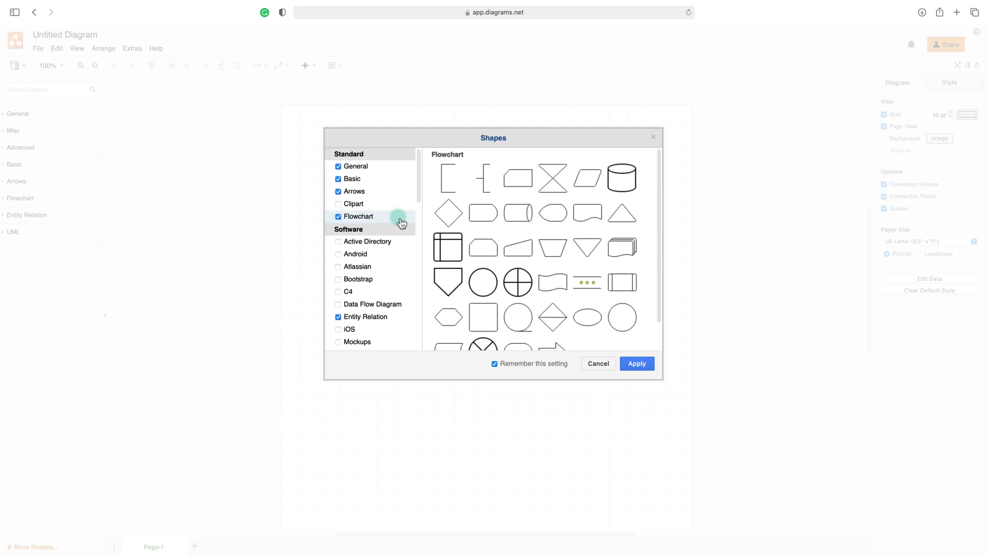
left_click(637, 364)
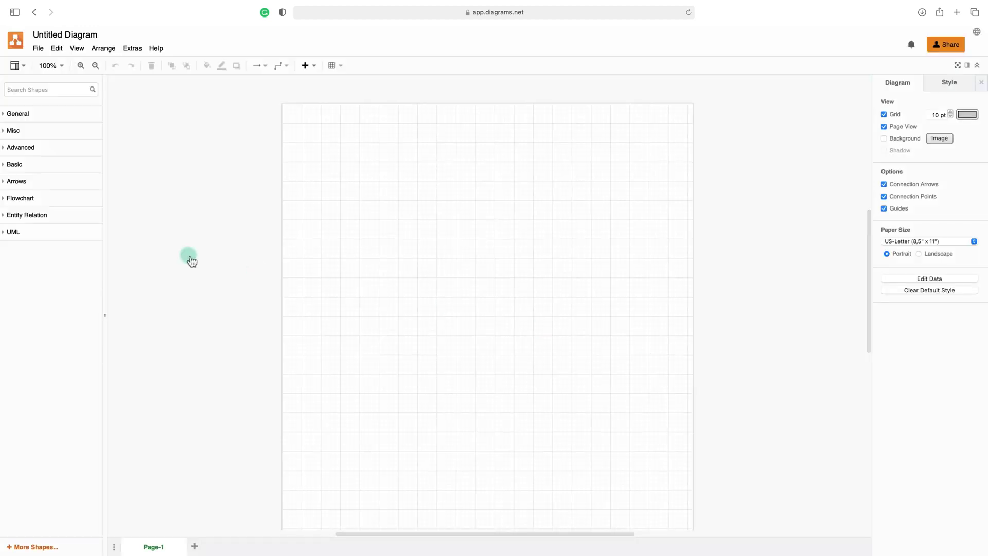
- Drop a flowchart circle near the top of the page
left_click(7, 200)
left_click_drag(87, 272, 87, 273)
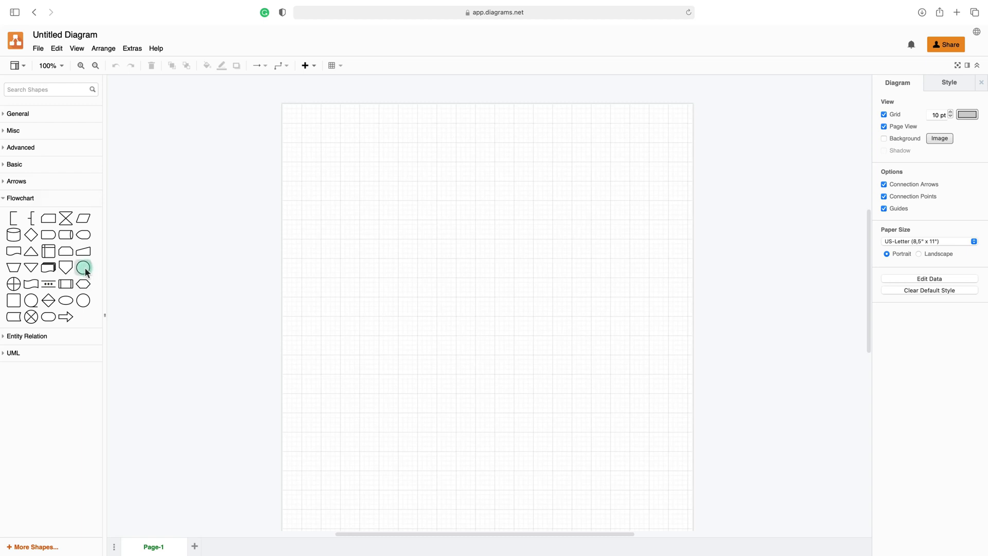
left_click_drag(87, 273, 472, 147)
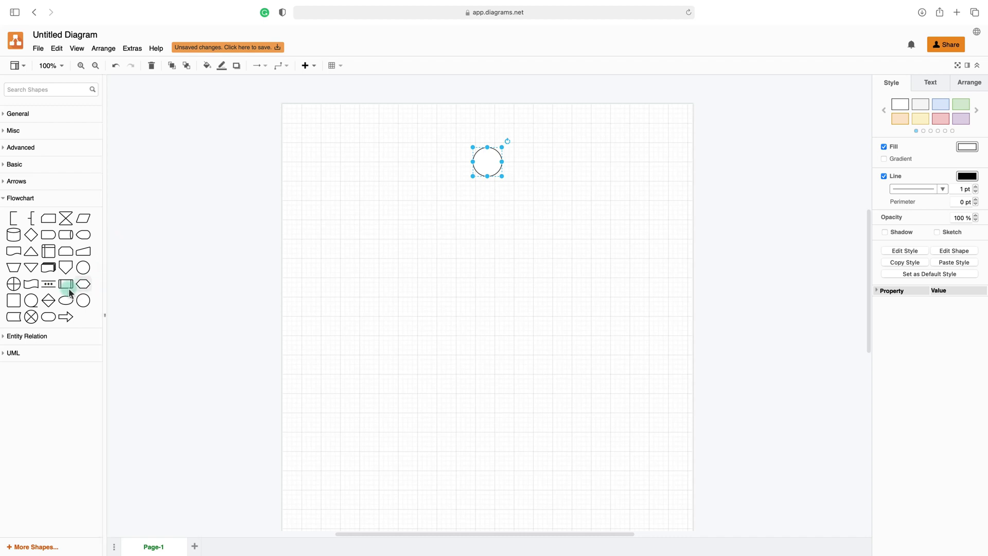
- Add a predefined-process box, a parallelogram above it and a rounded square below it
mouse_move(67, 291)
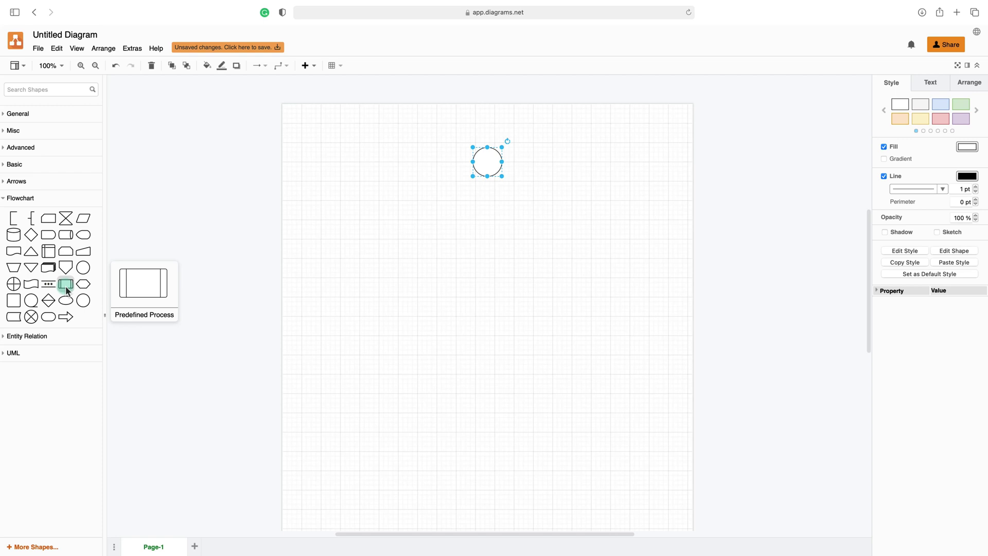
left_click_drag(67, 291, 376, 250)
mouse_move(91, 222)
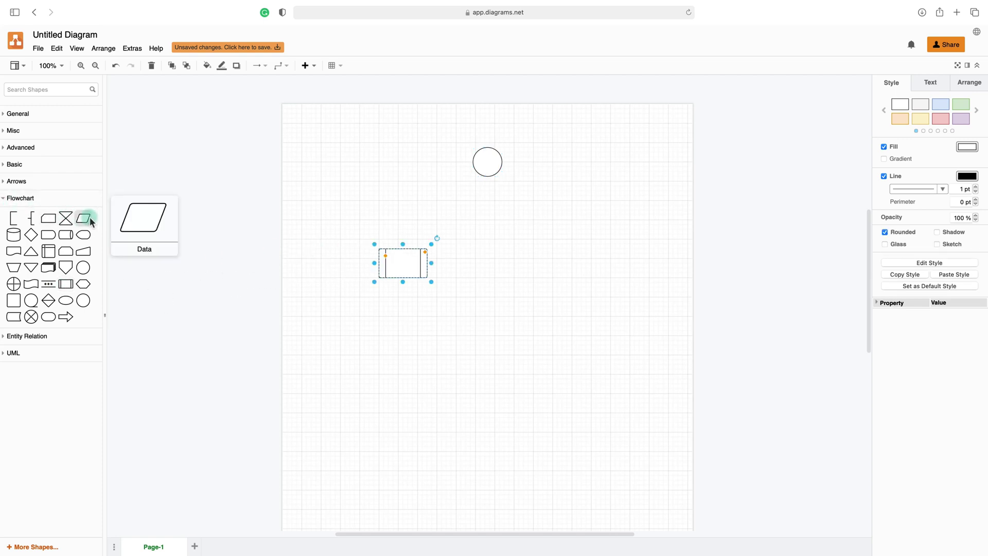
left_click_drag(89, 222, 380, 184)
mouse_move(14, 303)
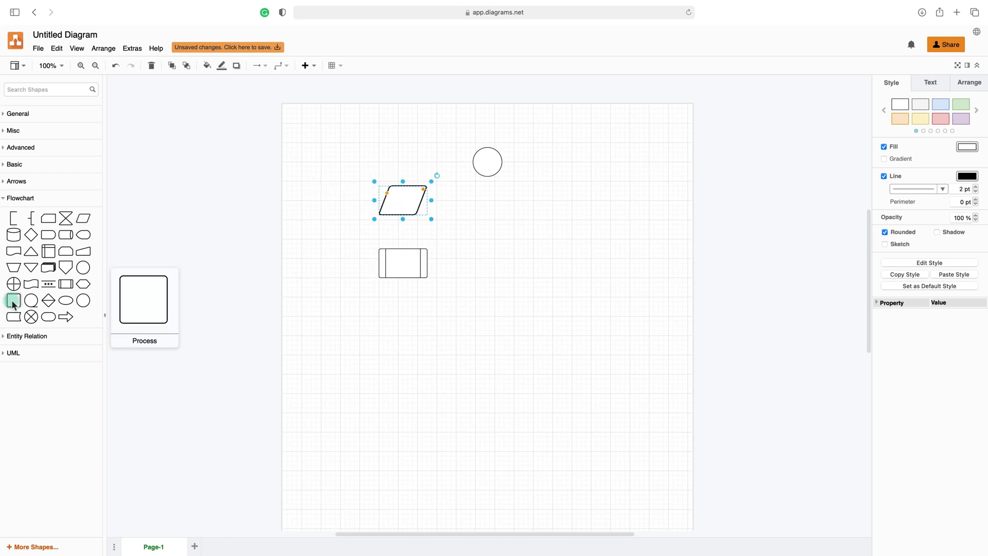
left_click_drag(14, 304, 409, 316)
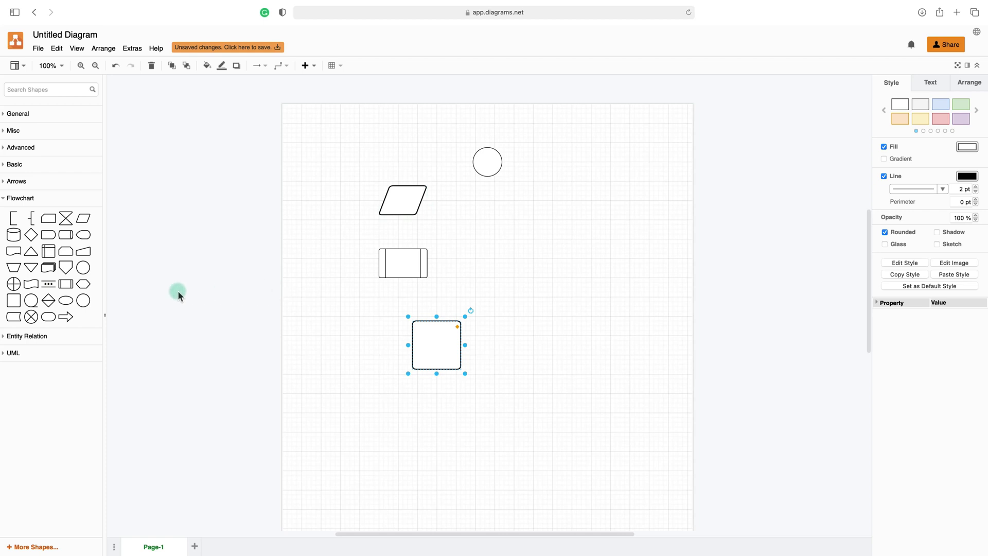
mouse_move(75, 302)
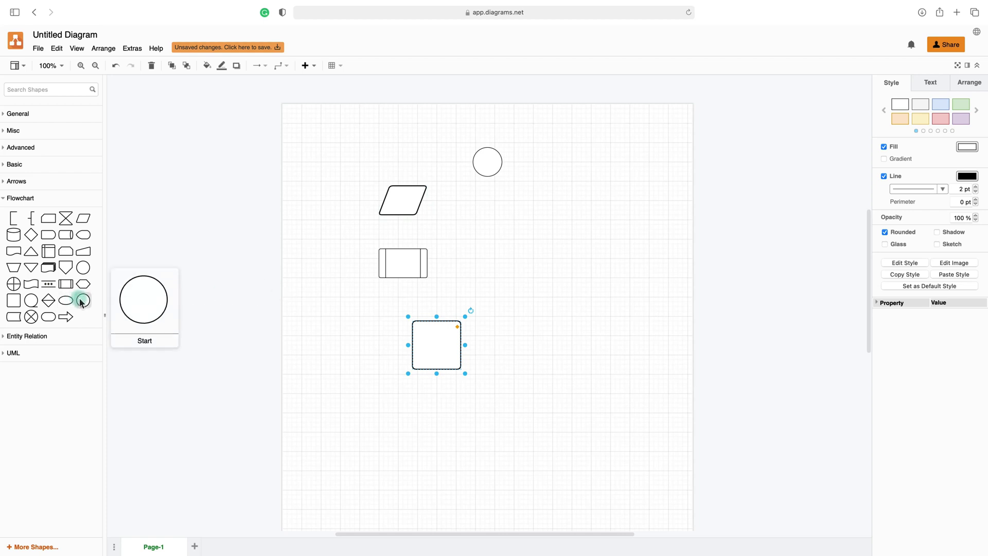
mouse_move(54, 320)
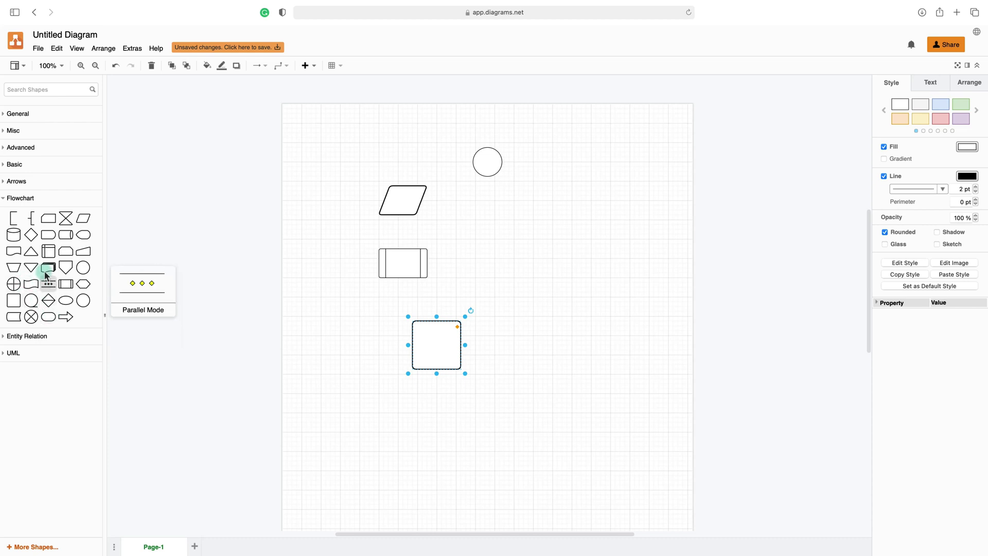
mouse_move(46, 276)
mouse_move(37, 259)
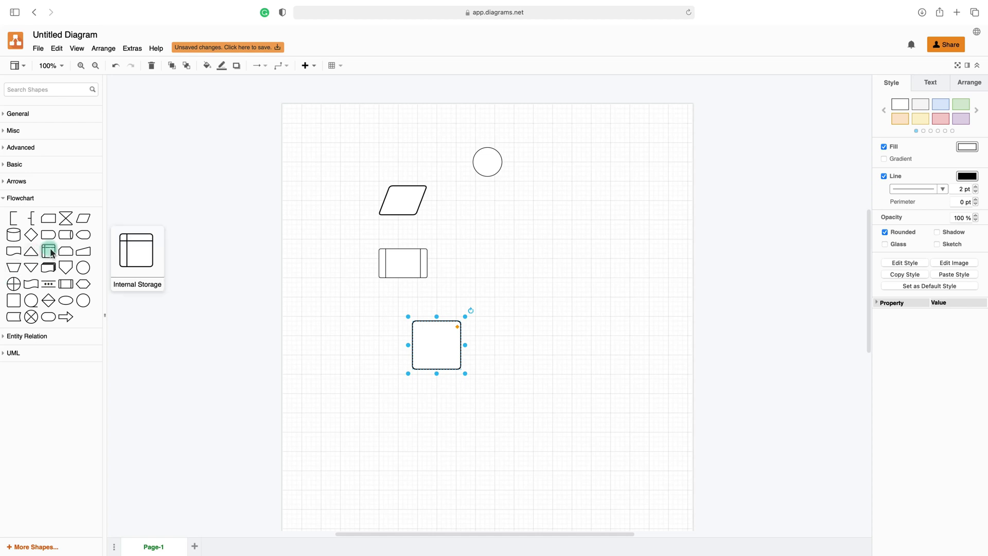
mouse_move(81, 237)
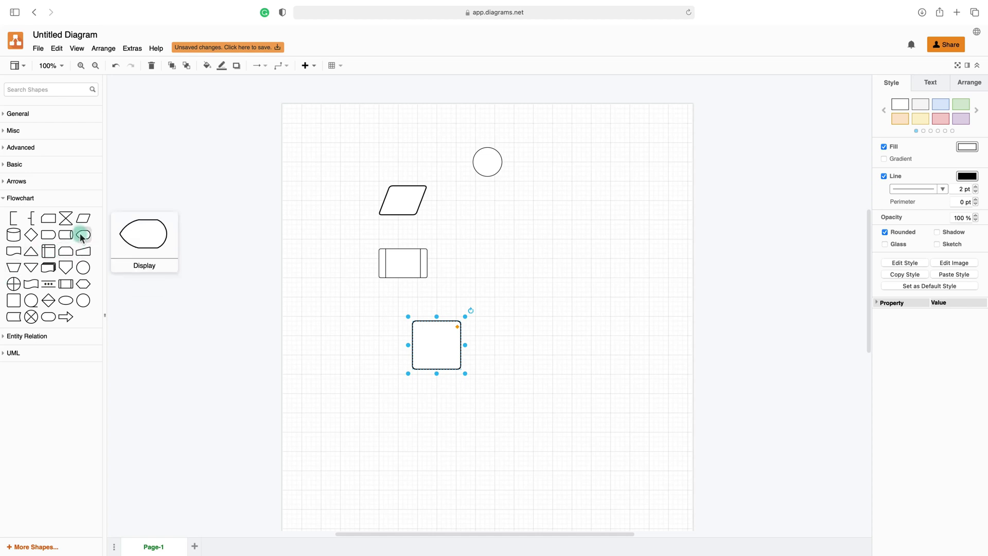
mouse_move(52, 225)
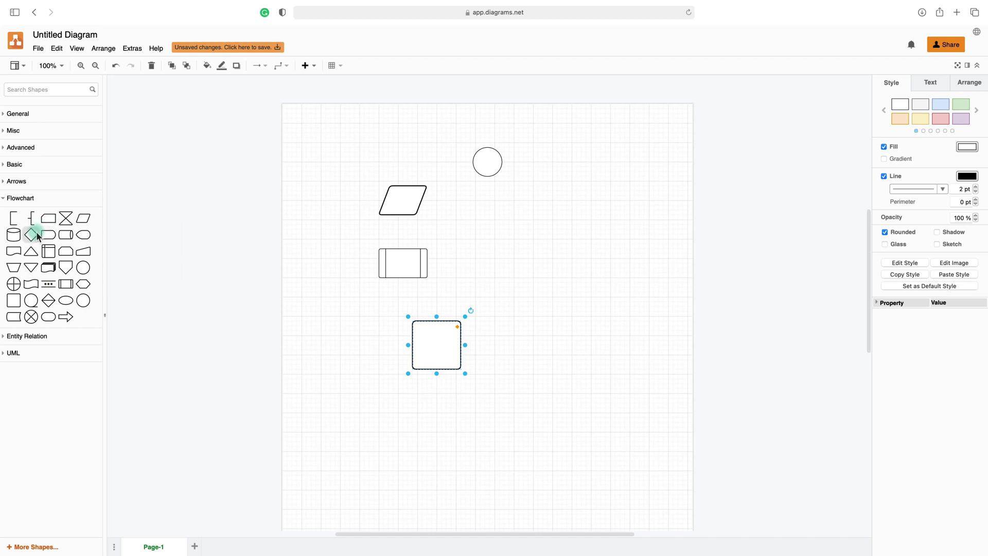
- Add a decision diamond and stack the rounded square and diamond below the circle
left_click_drag(31, 235, 545, 294)
left_click(453, 347)
left_click_drag(453, 347, 500, 219)
left_click_drag(549, 280, 489, 303)
- Delete the predefined-process box and the parallelogram
left_click_drag(420, 266, 416, 270)
right_click(411, 268)
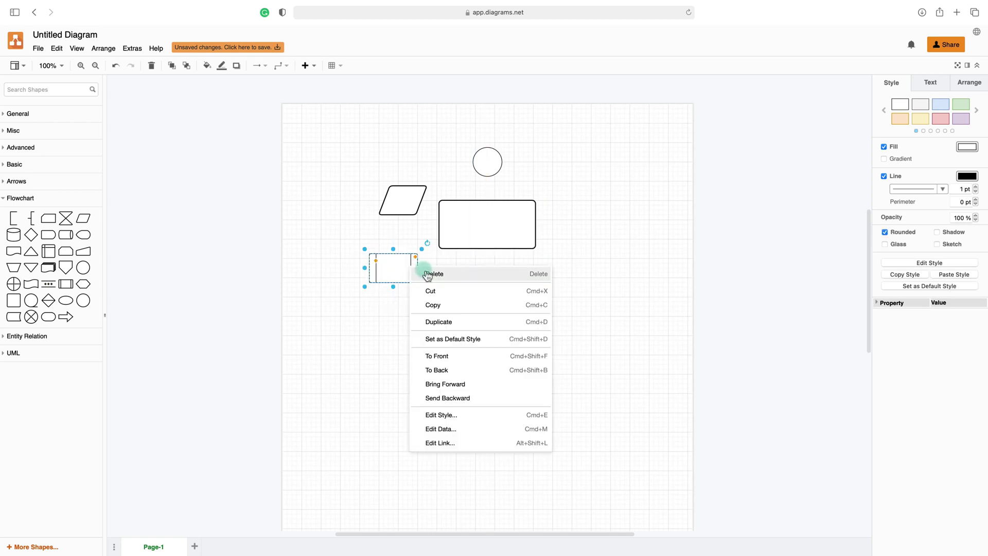
left_click(420, 272)
left_click(407, 204)
right_click(407, 203)
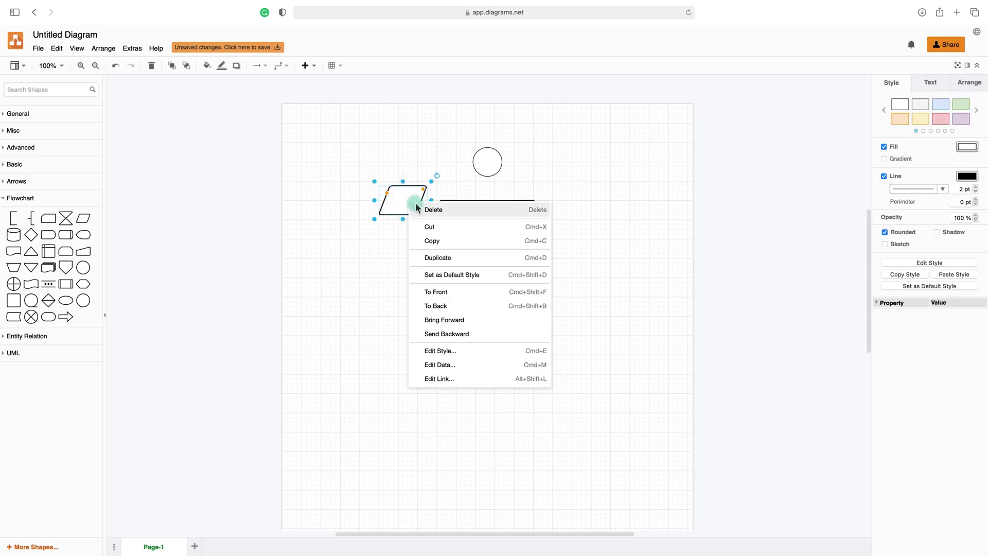
left_click(475, 210)
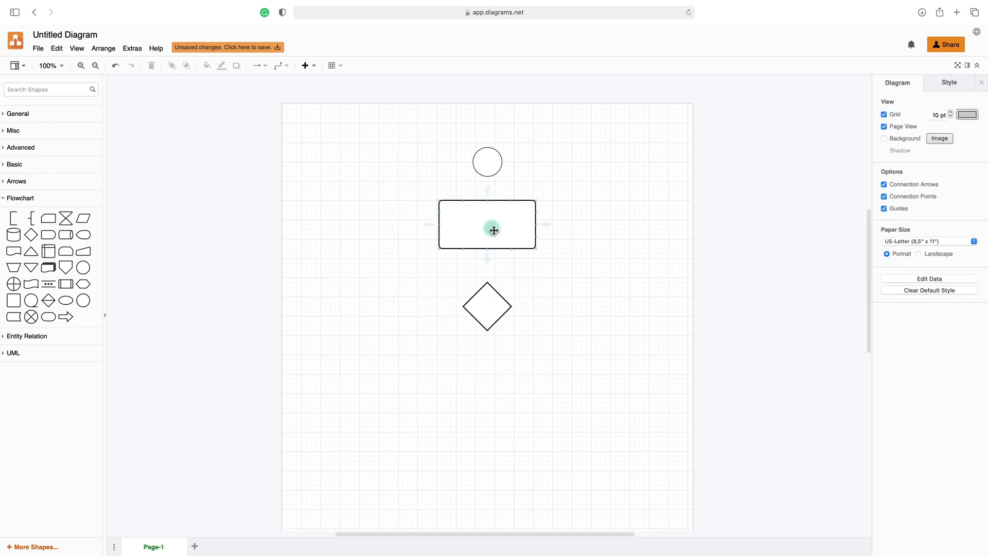
- Copy the rectangle below the diamond, then enlarge and centre the diamond
left_click(495, 222)
left_click_drag(495, 223, 482, 373)
left_click(496, 315)
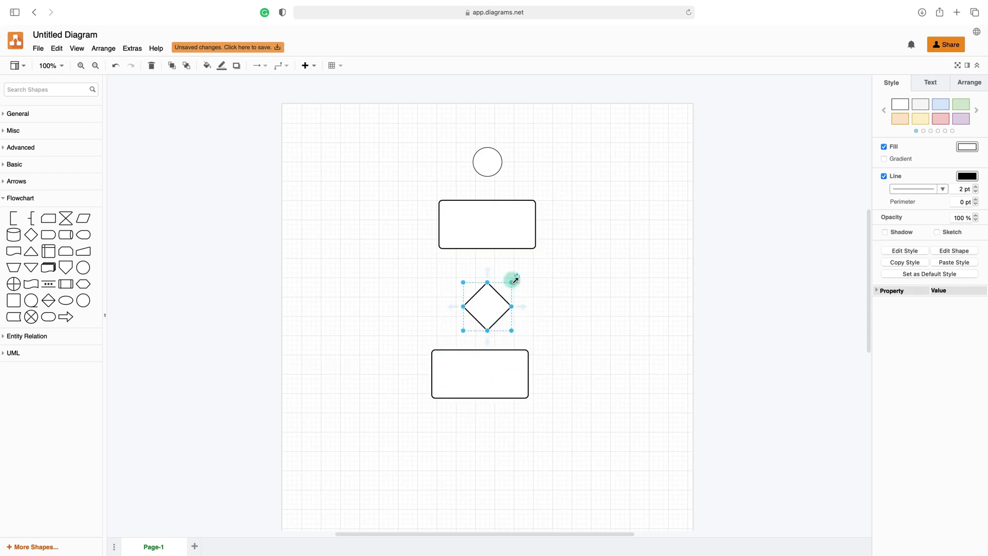
left_click_drag(511, 282, 534, 260)
left_click_drag(496, 297, 486, 307)
- Enlarge the circle and align circle, rectangle and diamond on the centre line, shifting the lower rectangle
left_click(500, 170)
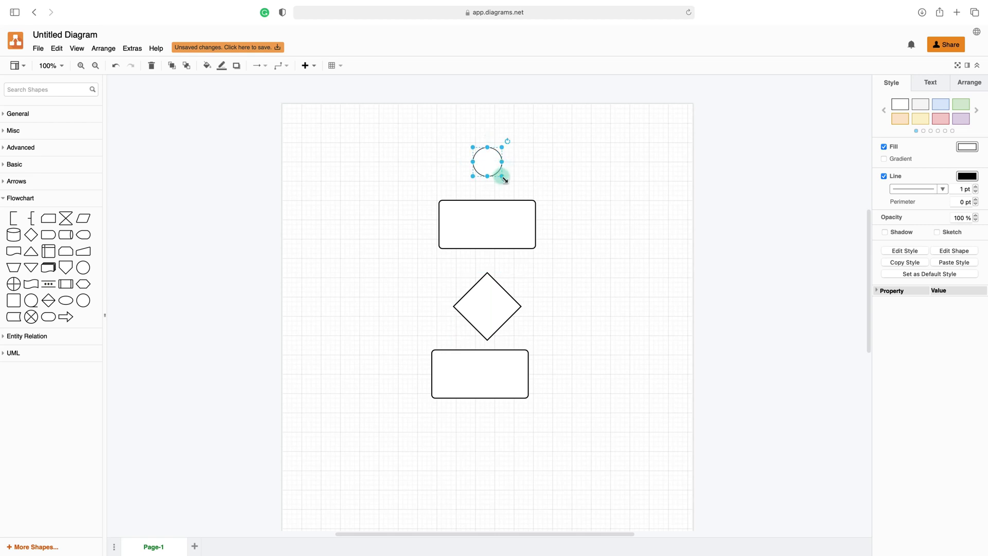
mouse_move(505, 179)
left_mouse_down()
mouse_move(514, 199)
mouse_move(494, 170)
left_mouse_up()
left_click_drag(495, 220, 493, 221)
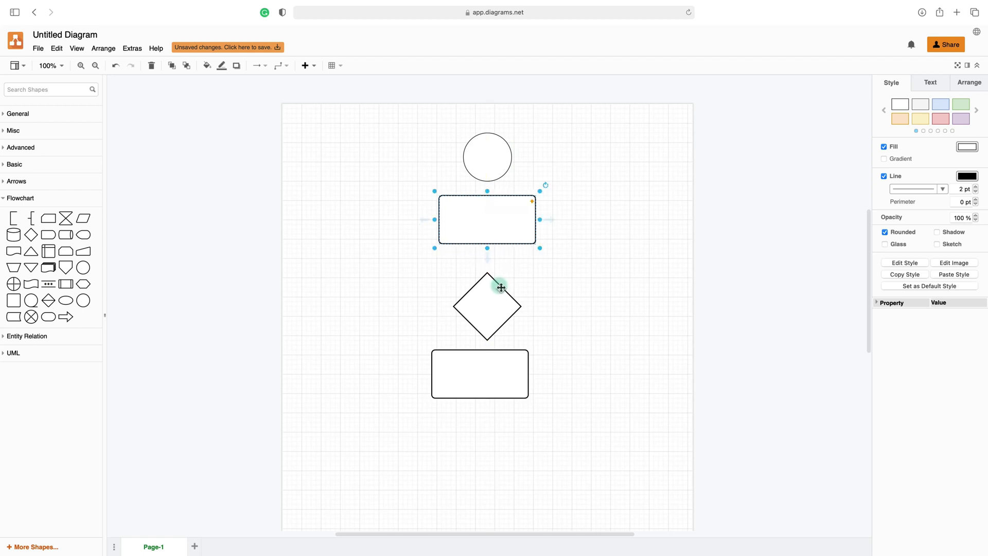
left_click_drag(502, 288, 494, 286)
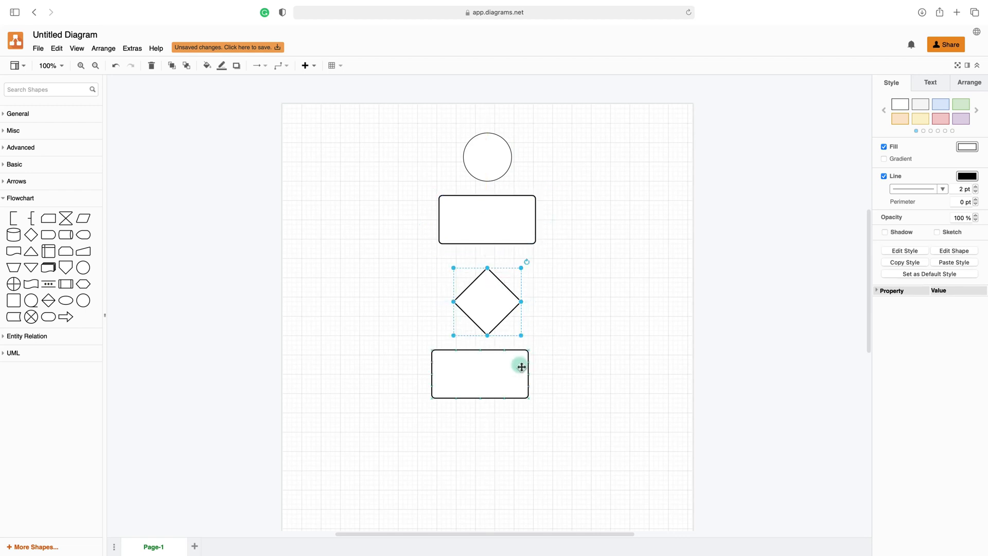
left_click_drag(522, 367, 565, 391)
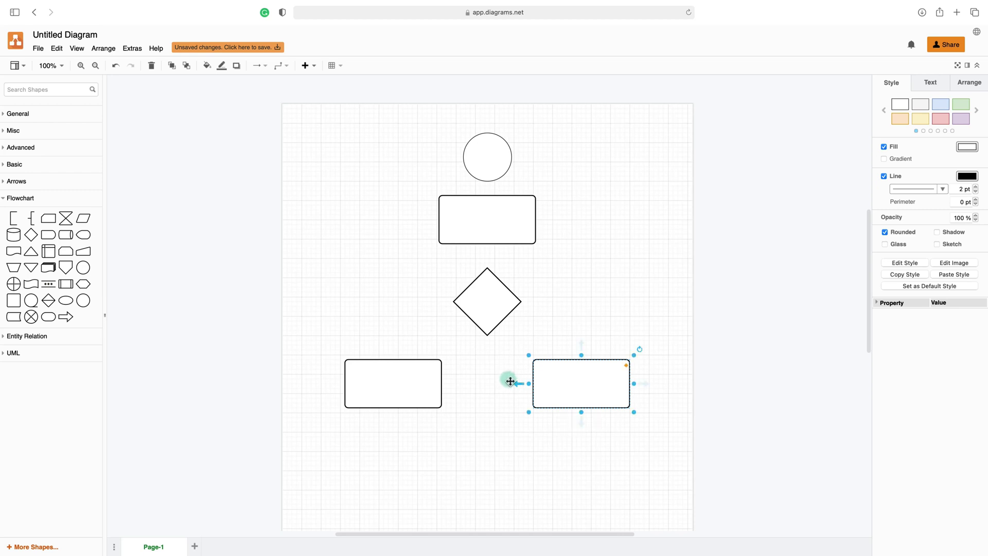
- Reposition the two lower rectangles together
scroll(501, 378, "down", 2)
left_click(415, 335, "shift")
left_click_drag(550, 330, 553, 328)
left_click(539, 387)
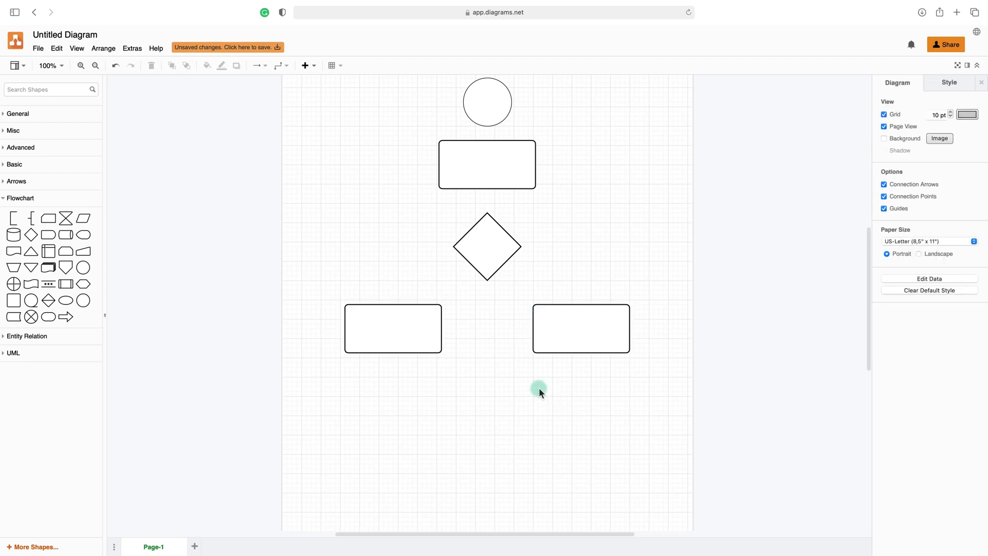
- Add a new circle centred below the two rectangles
mouse_move(49, 322)
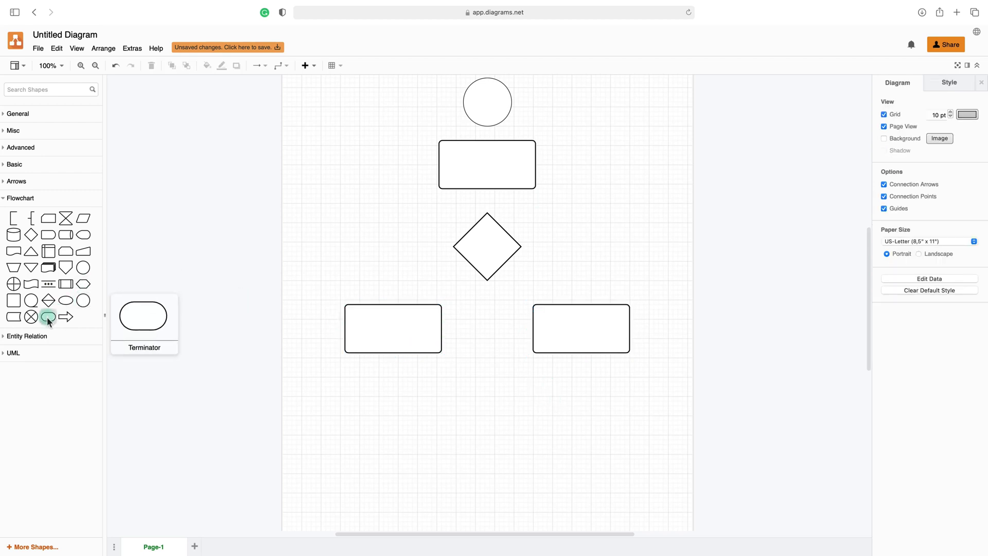
mouse_move(85, 308)
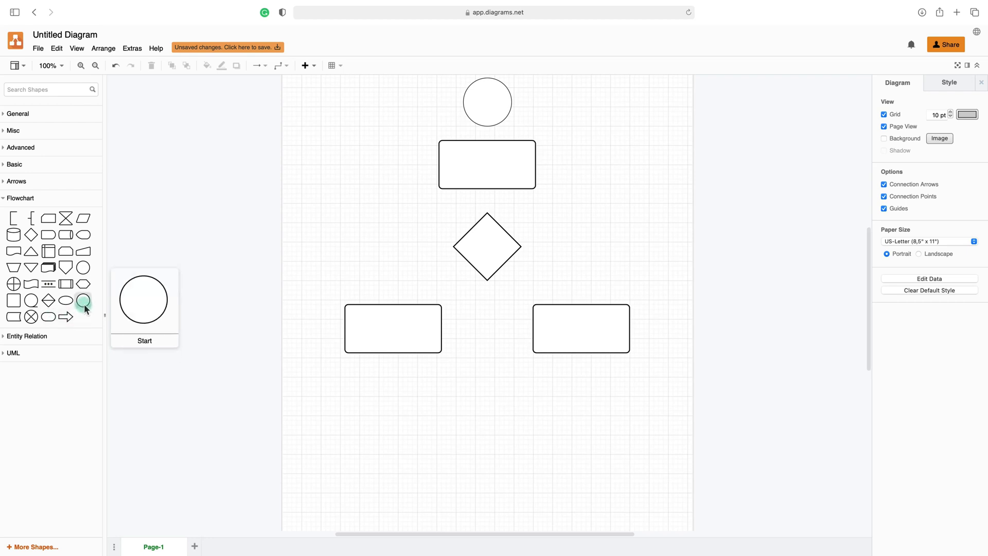
left_click_drag(85, 308, 463, 389)
left_click_drag(486, 176, 486, 186)
left_click(578, 135)
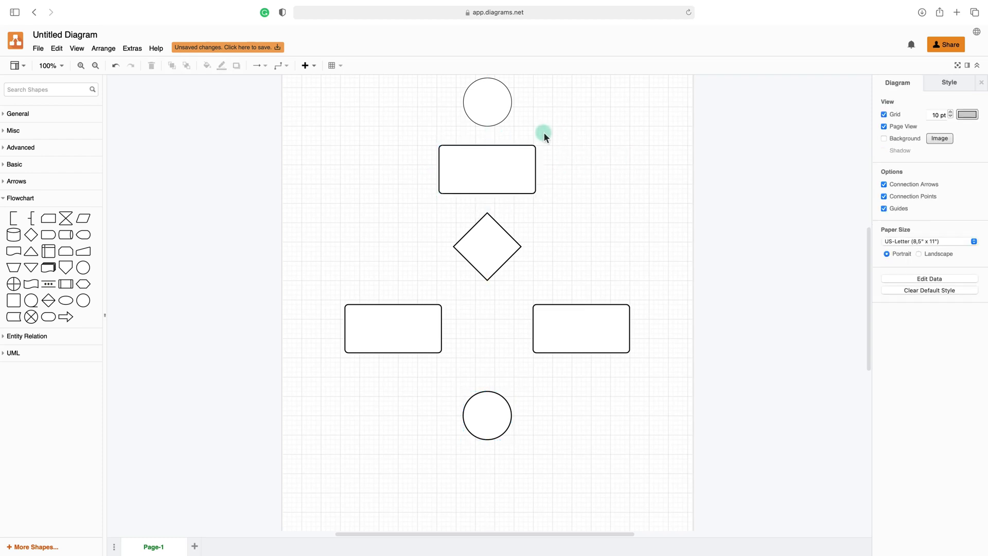
scroll(544, 132, "up", 2)
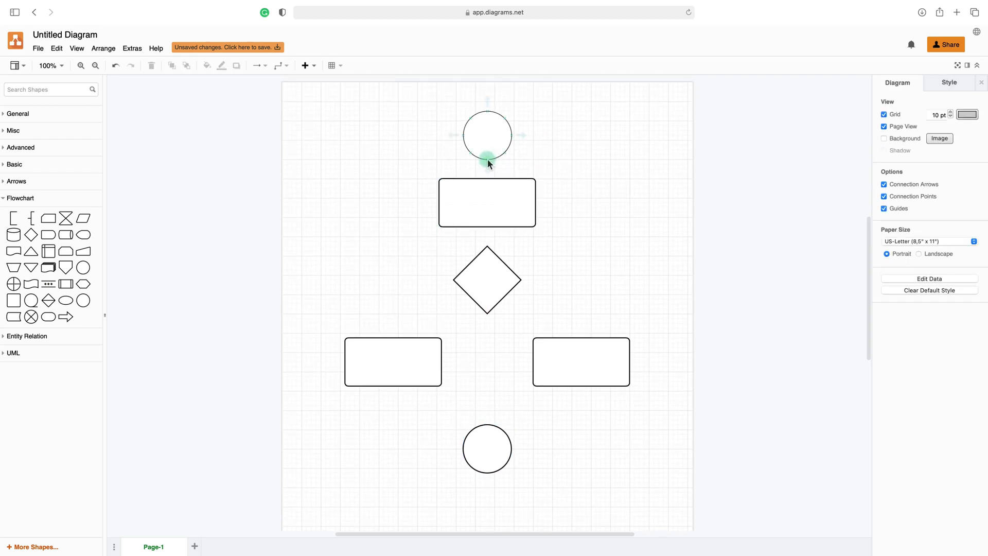
- Draw connectors from the top circle to the box and from the box to the diamond
left_click_drag(487, 159, 486, 182)
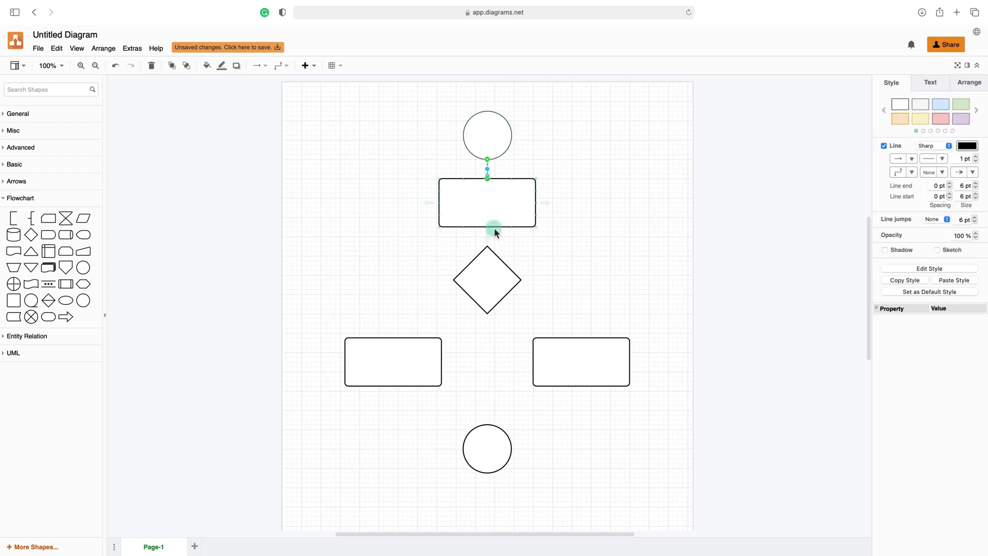
scroll(494, 227, "right", 3)
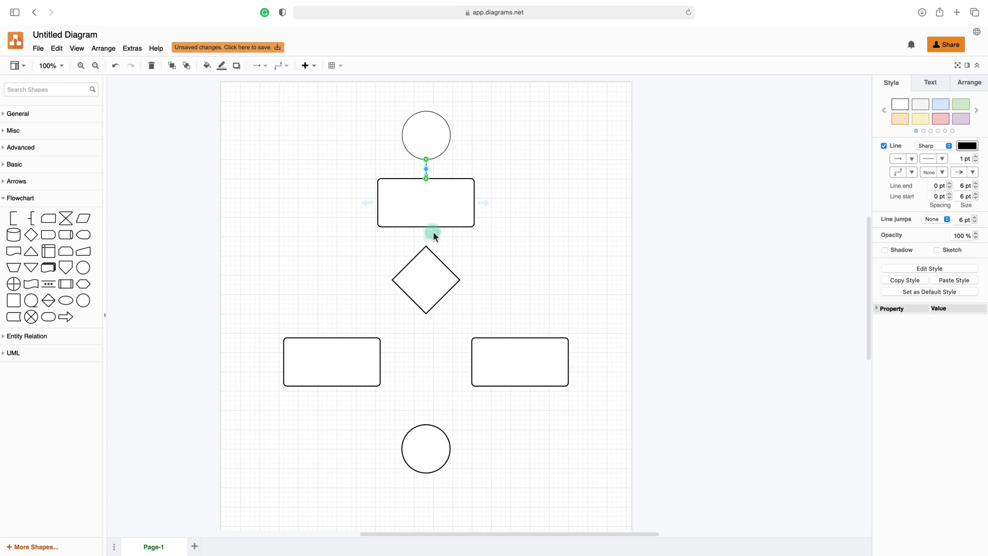
scroll(433, 231, "right", 2)
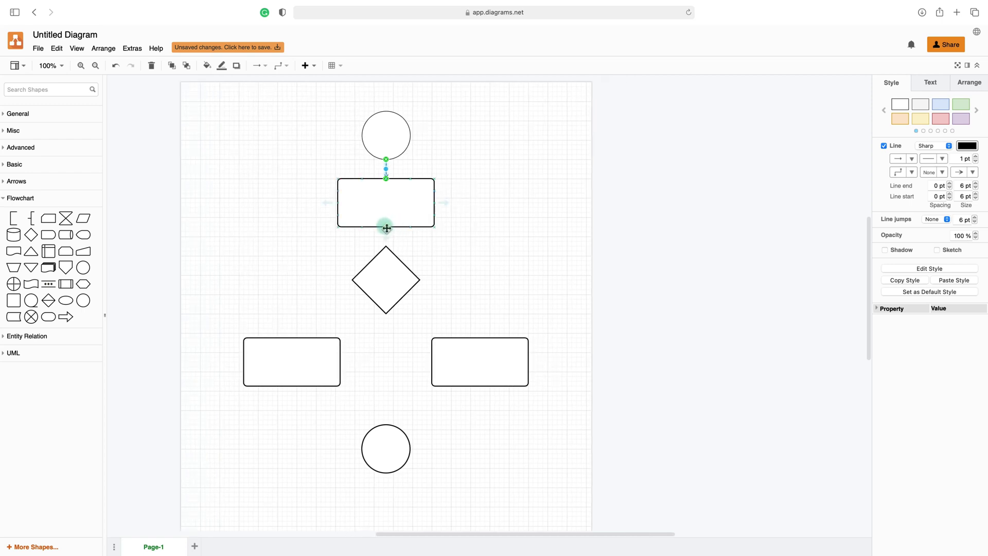
left_click_drag(387, 228, 484, 340)
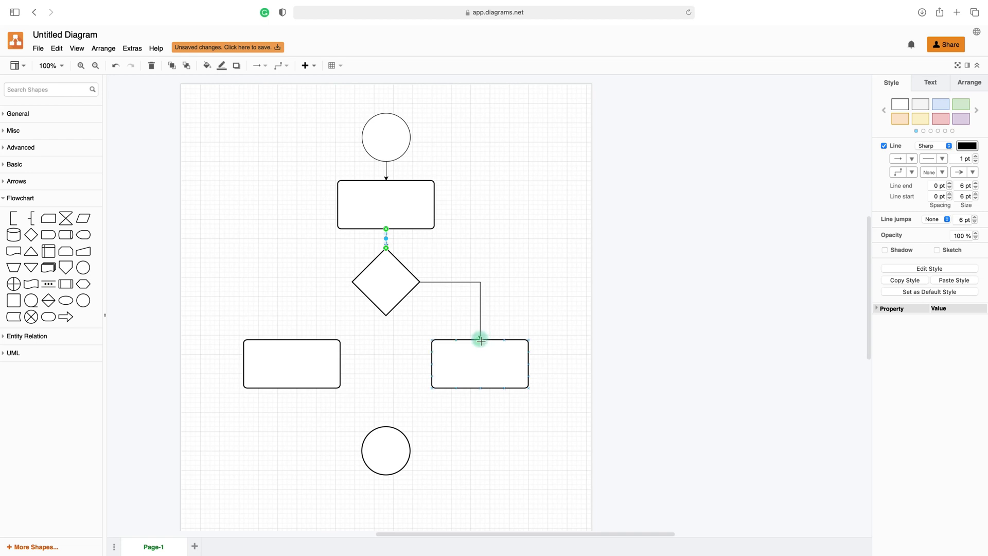
- Connect the diamond to the left box, then both boxes down to the bottom circle
left_click_drag(353, 283, 293, 341)
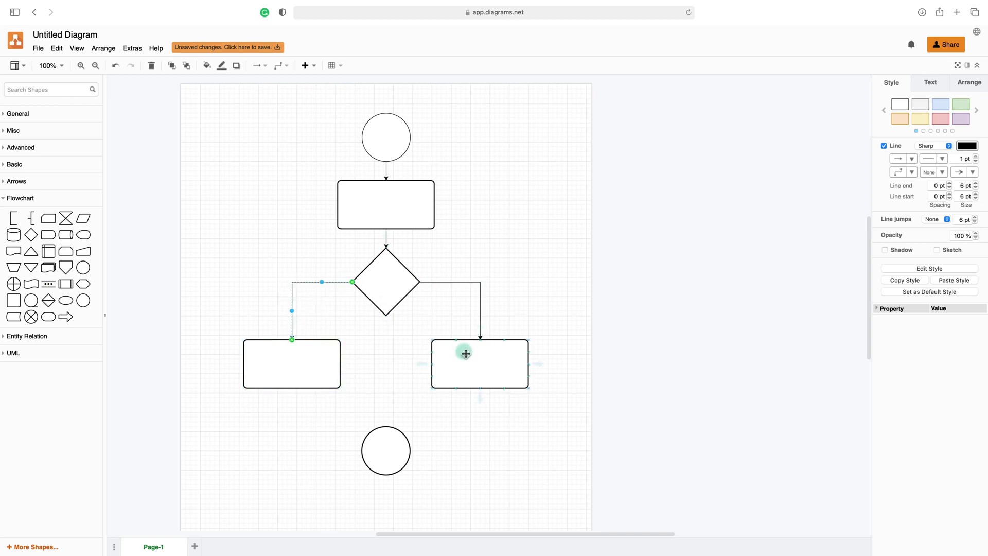
mouse_move(463, 350)
left_mouse_down()
mouse_move(472, 362)
mouse_move(456, 334)
mouse_move(423, 364)
mouse_move(443, 349)
mouse_move(435, 354)
mouse_move(465, 354)
left_mouse_up()
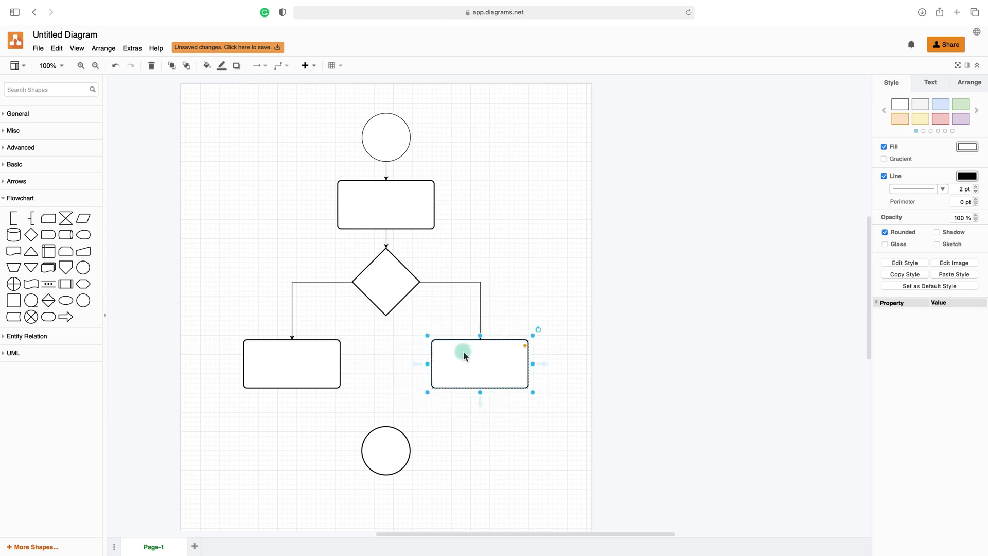
key("super+z")
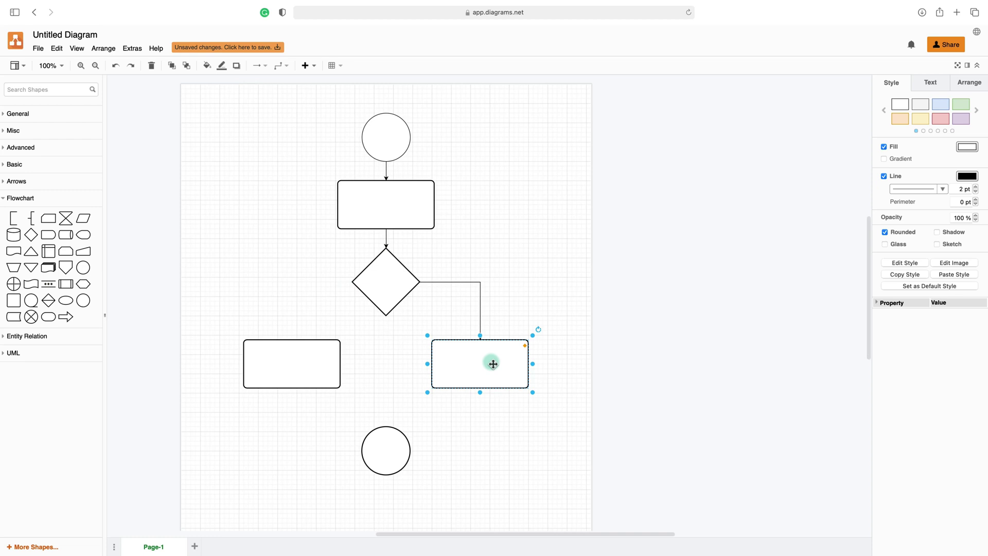
left_click_drag(353, 284, 294, 343)
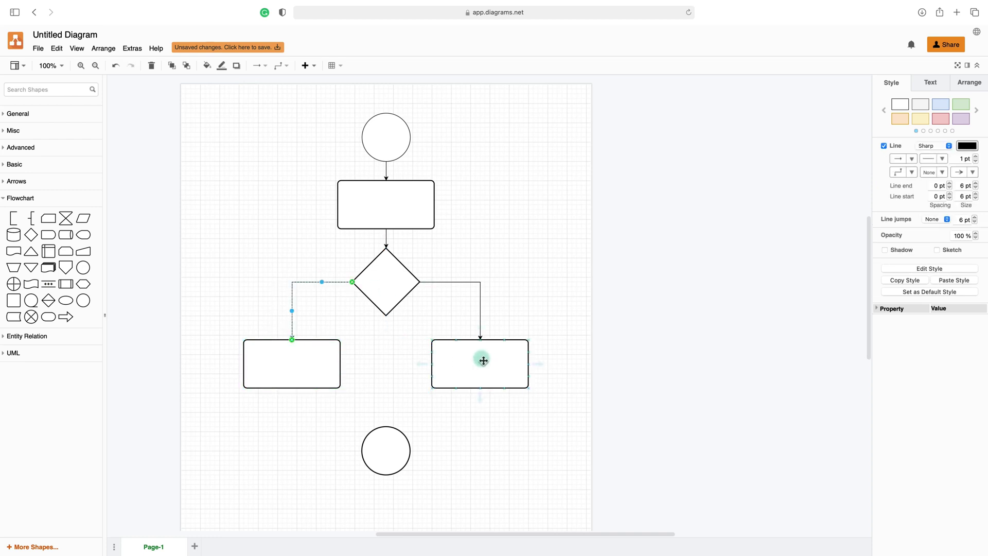
left_click_drag(480, 390, 394, 434)
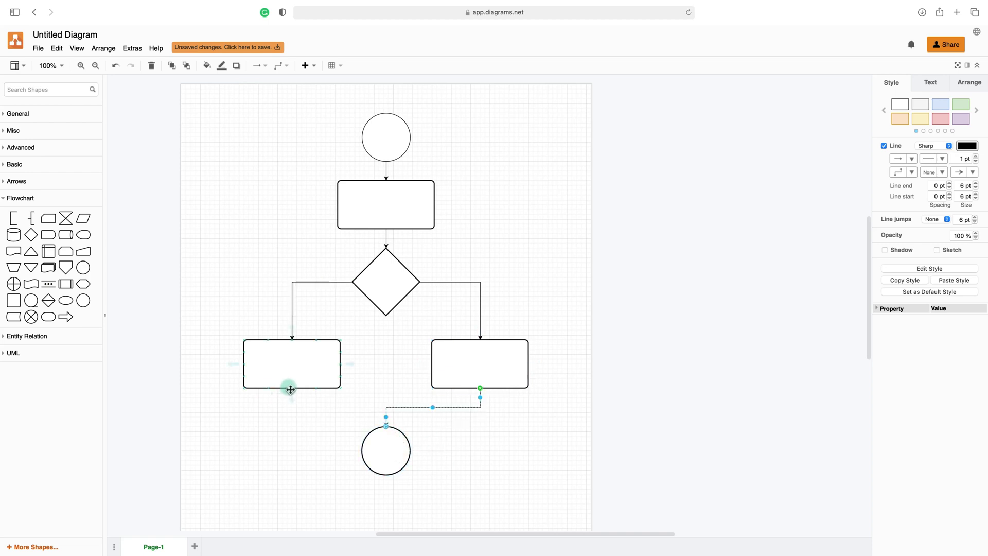
left_click_drag(290, 390, 387, 429)
left_click(465, 450)
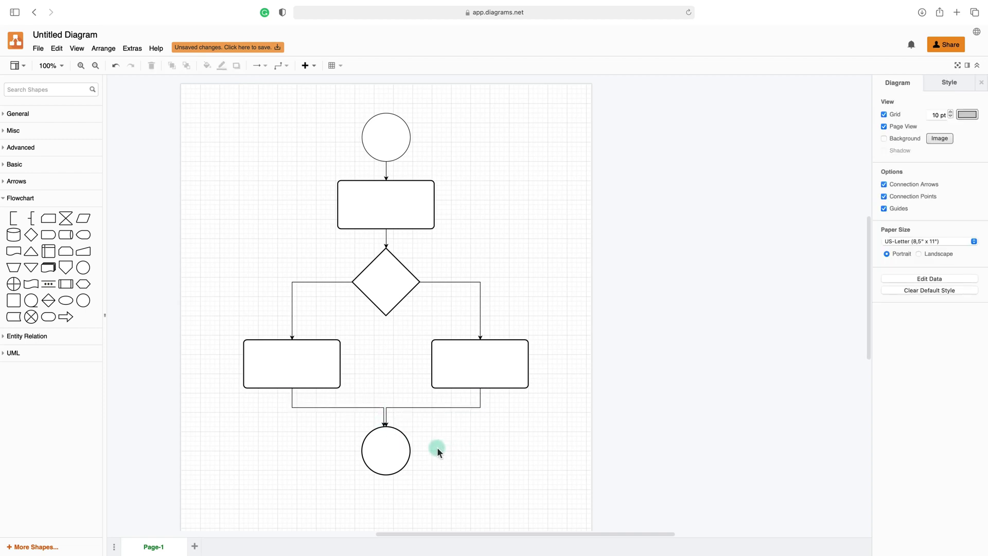
- Align the bottom circle and reattach the left connector to its top centre
mouse_move(399, 457)
left_mouse_down()
mouse_move(390, 456)
mouse_move(406, 463)
left_mouse_up()
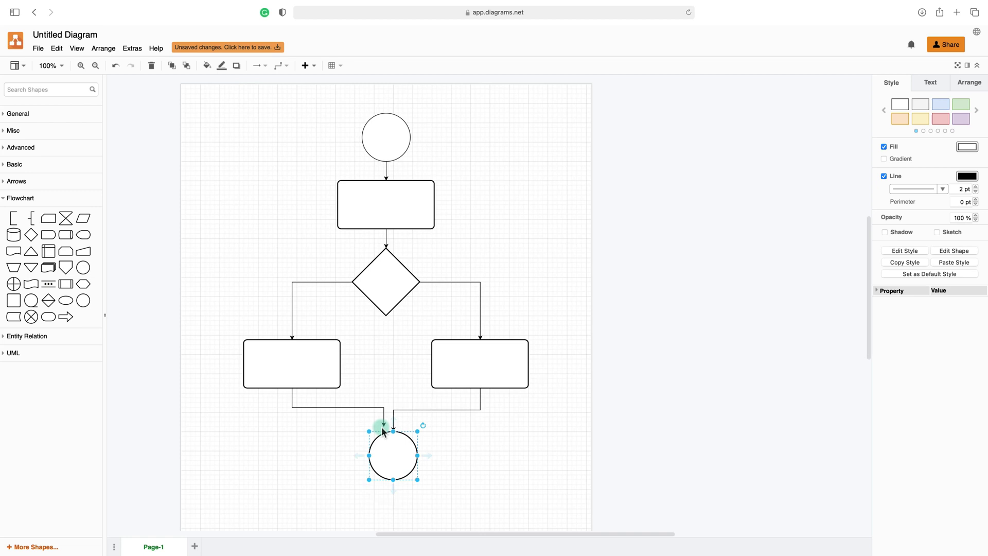
left_click(388, 430)
left_click_drag(387, 430, 394, 469)
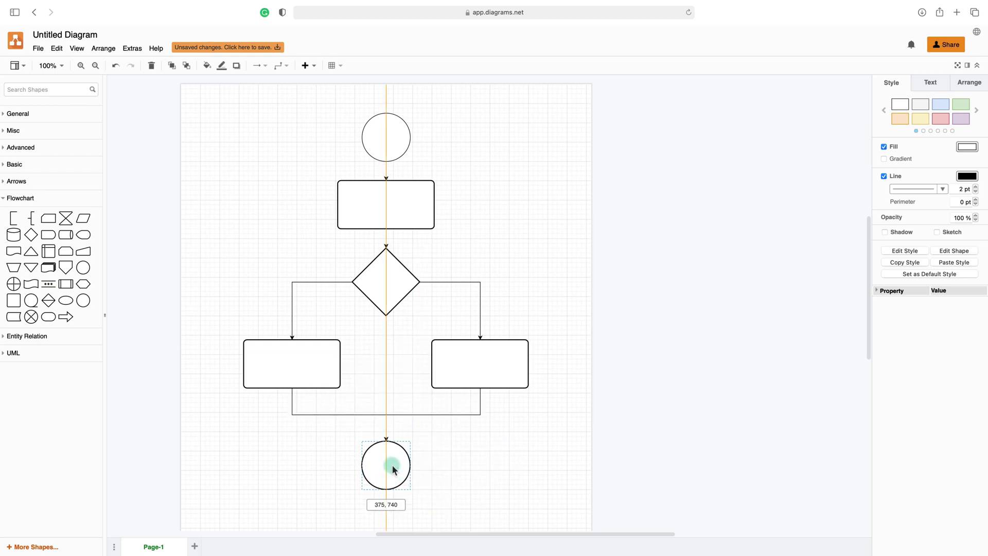
left_click_drag(393, 469, 396, 464)
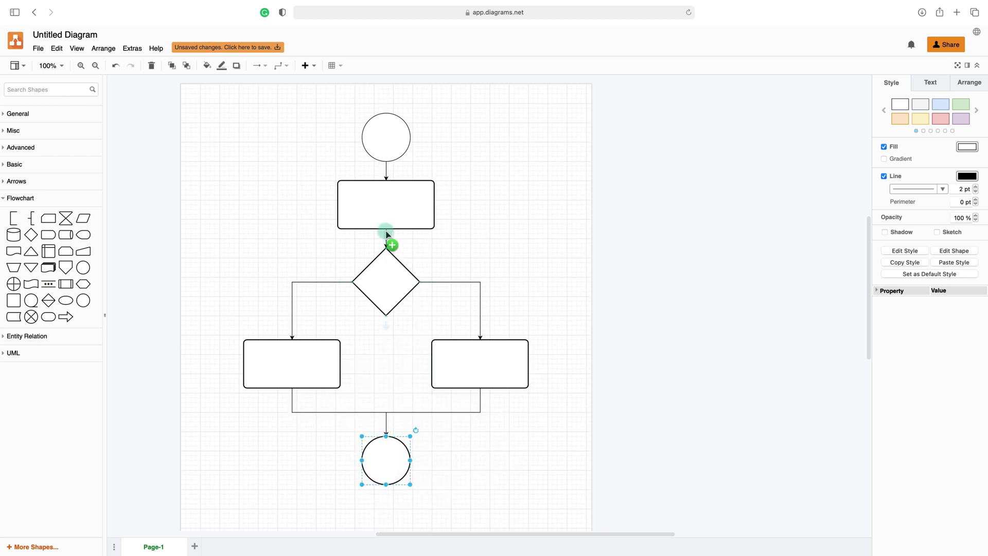
- Label the top circle 'start'
left_click(392, 145)
double_click(391, 145)
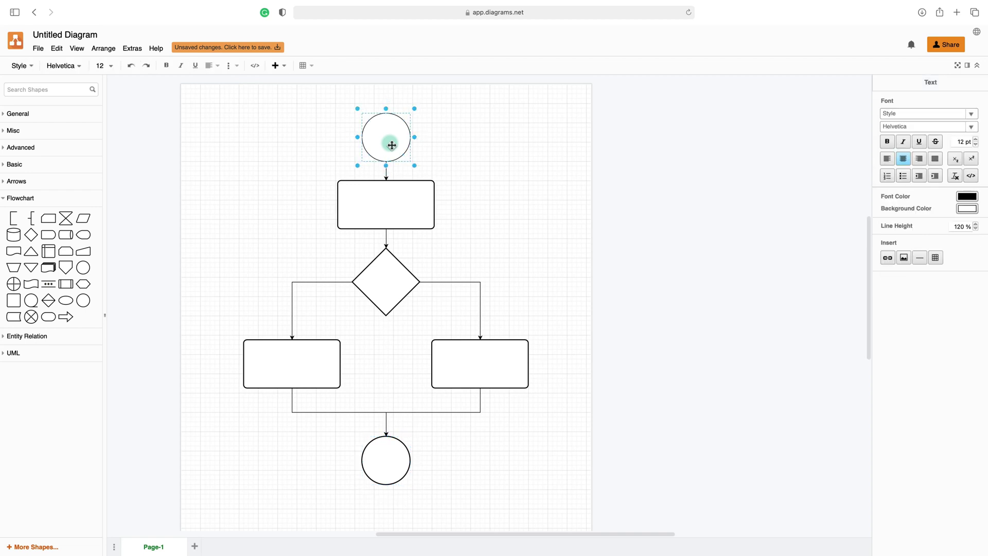
left_click(503, 131)
left_click(385, 147)
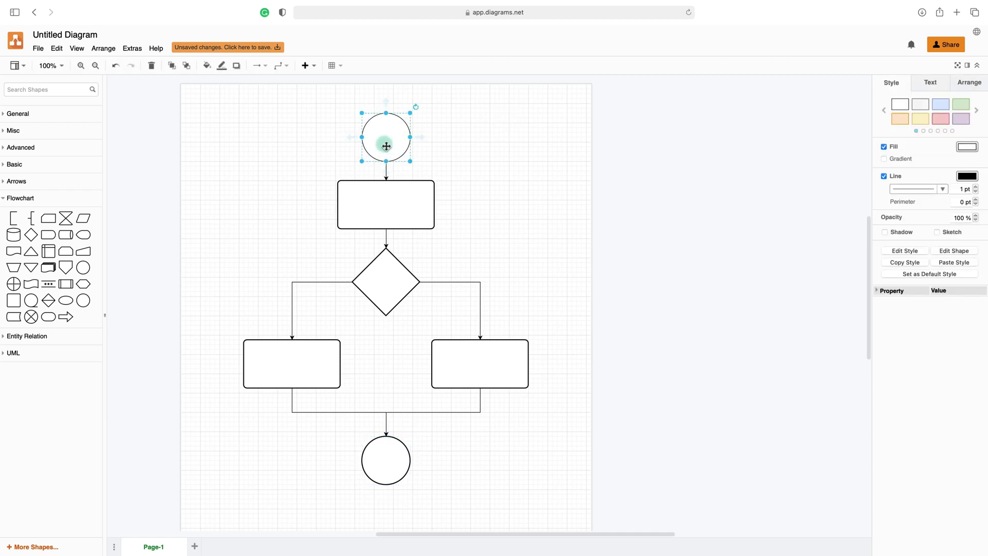
left_click(931, 84)
left_click(970, 83)
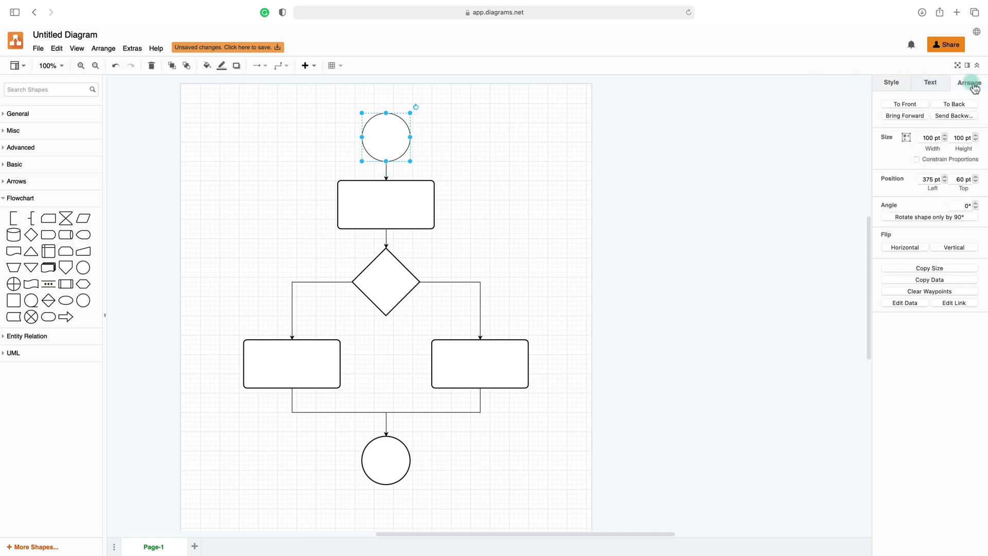
left_click(907, 90)
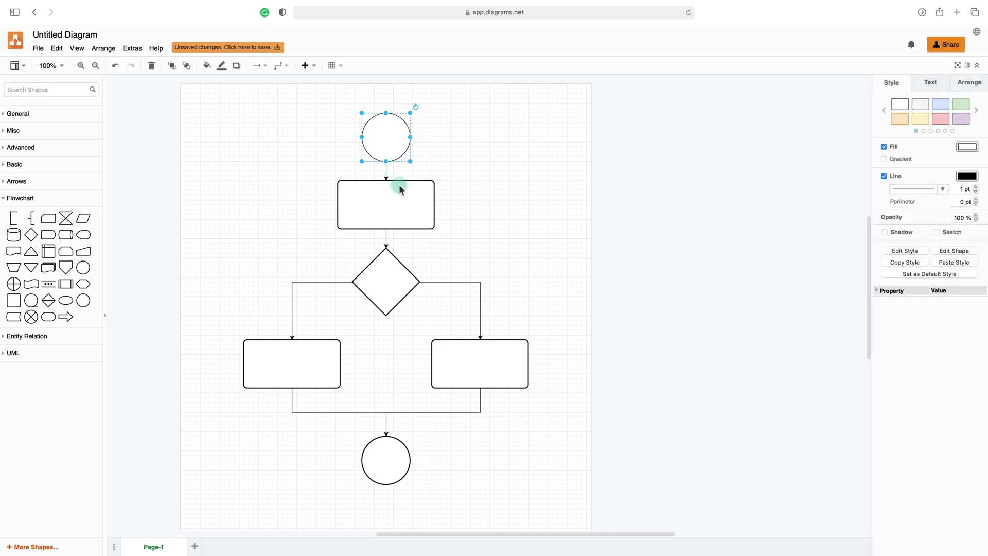
double_click(389, 135)
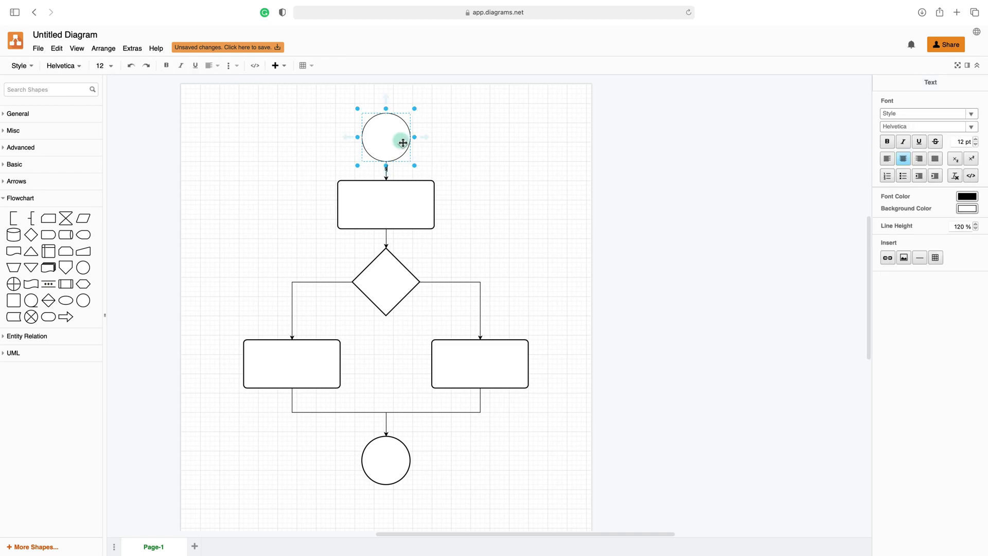
type("start")
left_click(399, 194)
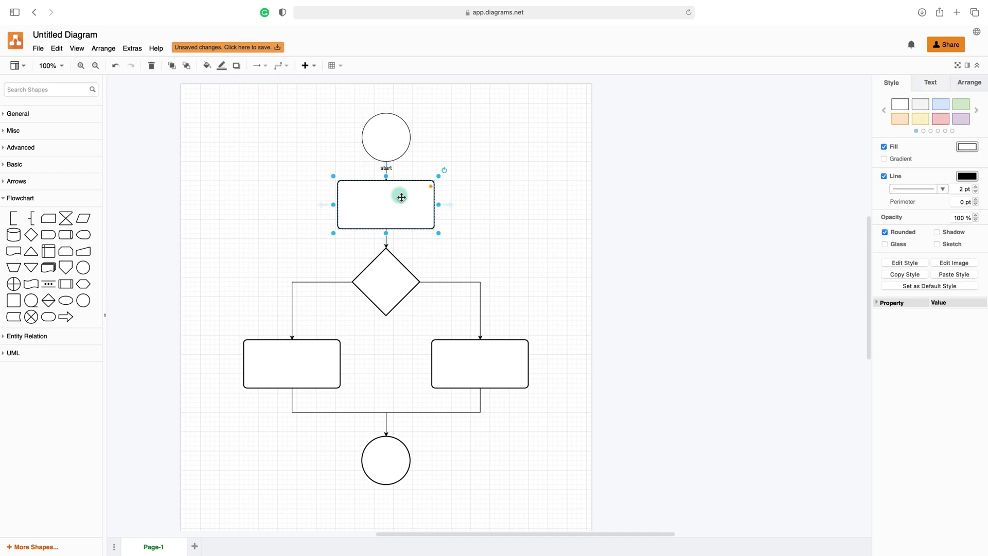
- Label the first box 'Your text' and adjust the start circle's position
double_click(388, 203)
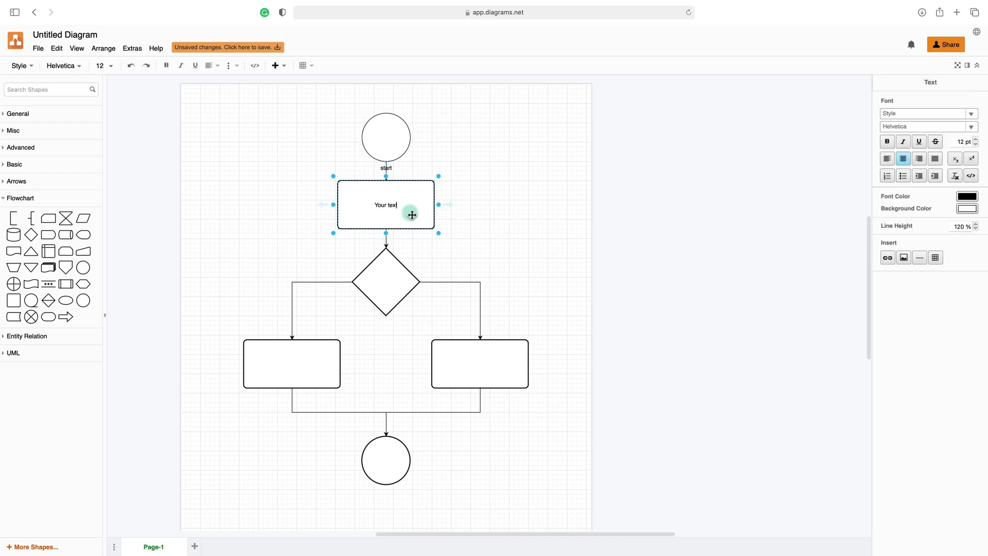
left_click(541, 206)
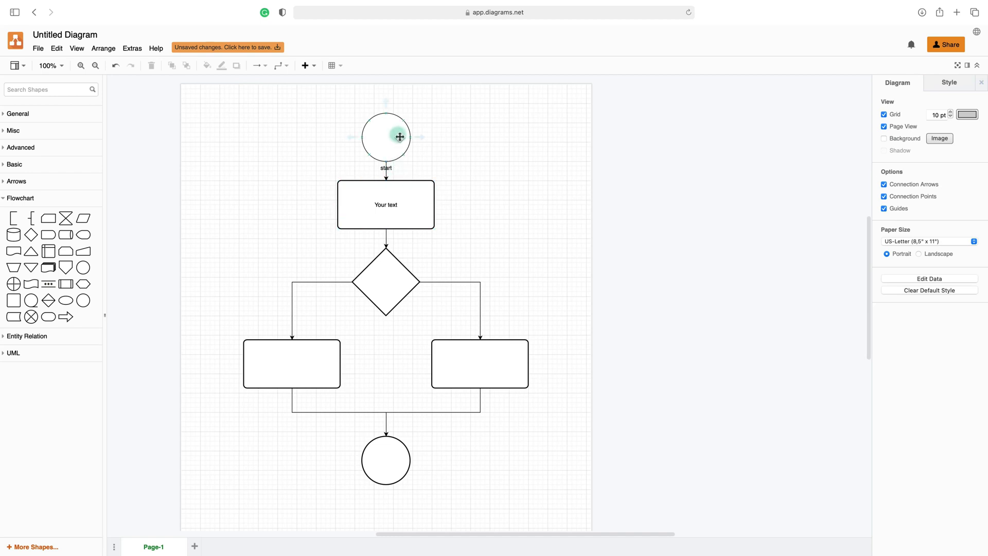
mouse_move(400, 136)
left_mouse_down()
mouse_move(379, 126)
mouse_move(393, 127)
left_mouse_up()
left_click(968, 83)
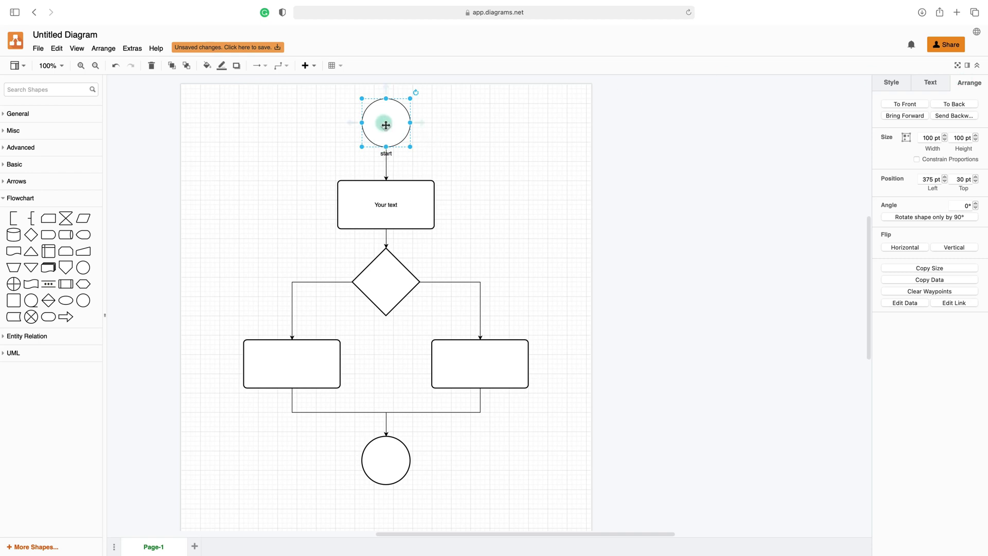
left_click_drag(384, 127, 388, 138)
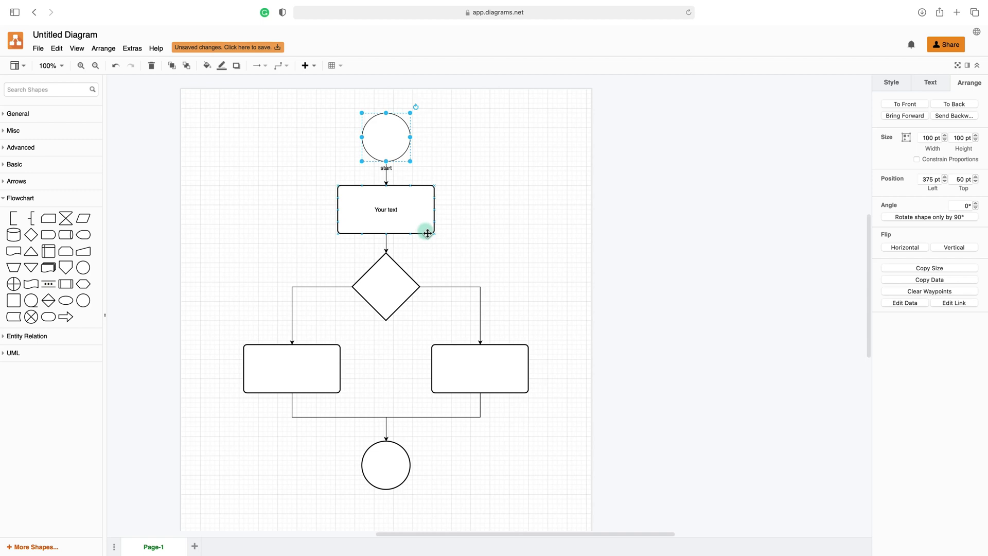
- Label the diamond 'Yes / No' and the bottom circle 'End'
double_click(399, 292)
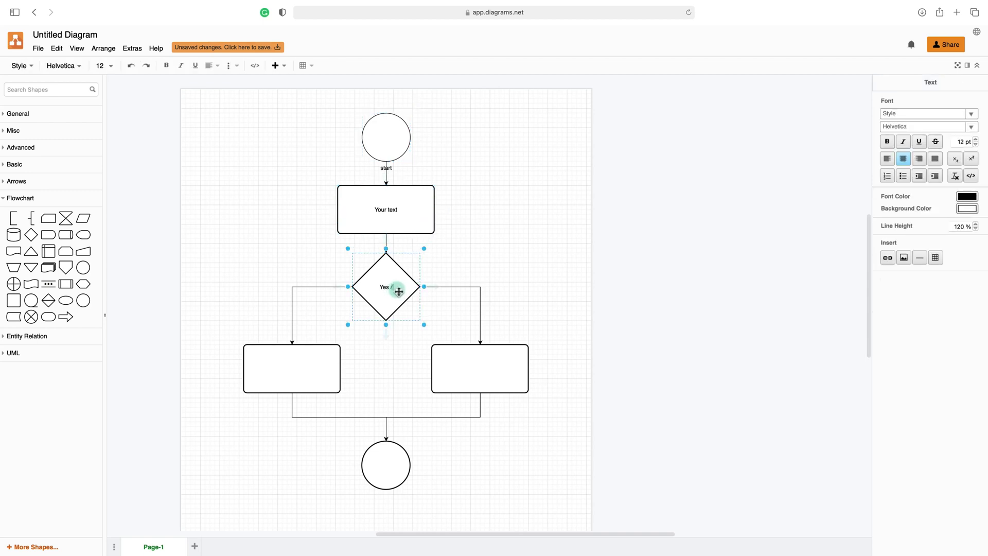
left_click(503, 256)
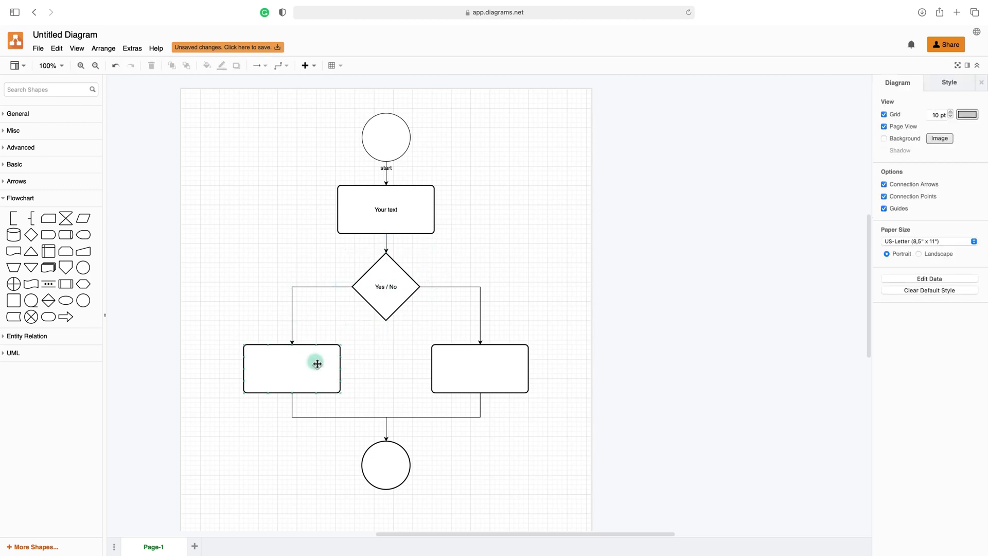
double_click(391, 458)
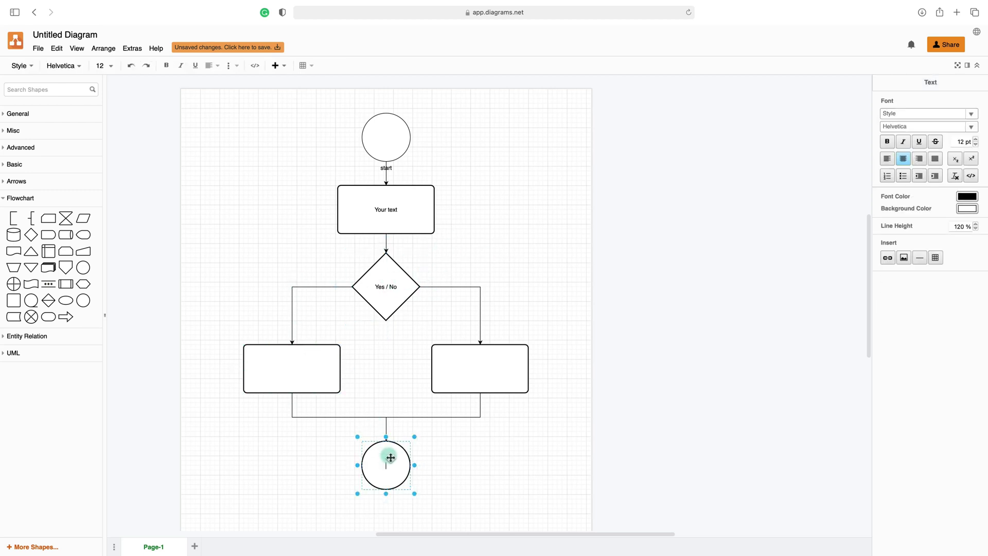
left_click(418, 173)
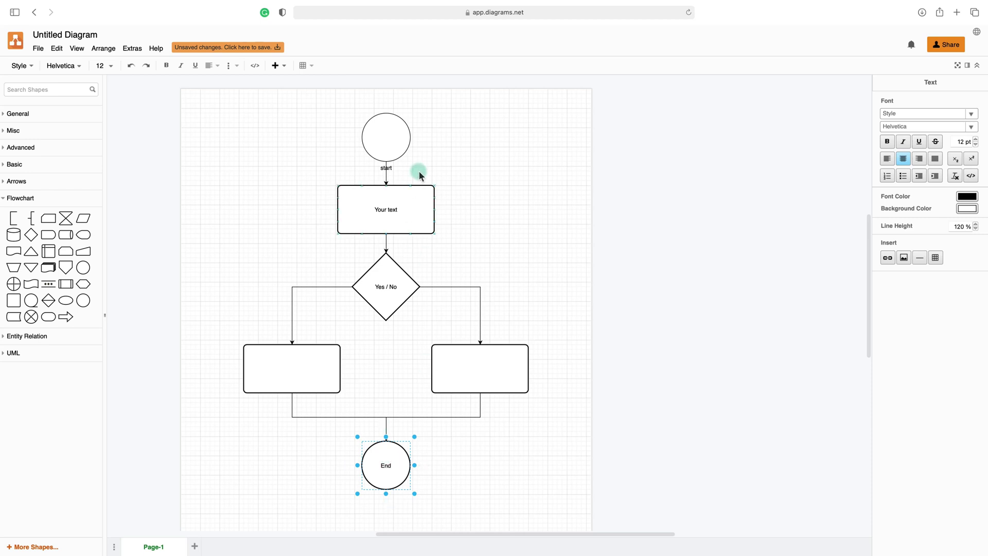
- Revise the start circle's label, then select the entire flowchart
left_click(388, 175)
left_click(393, 140)
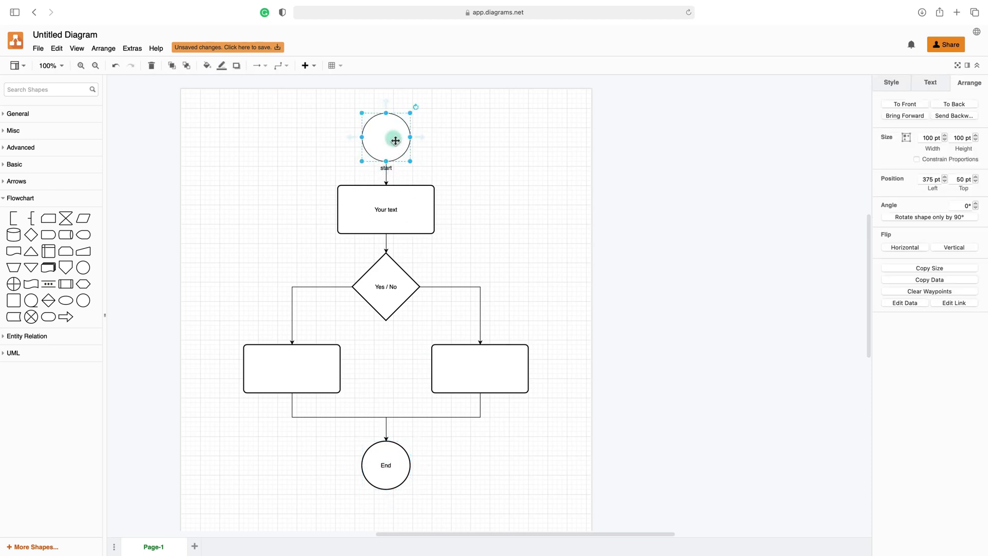
double_click(412, 146)
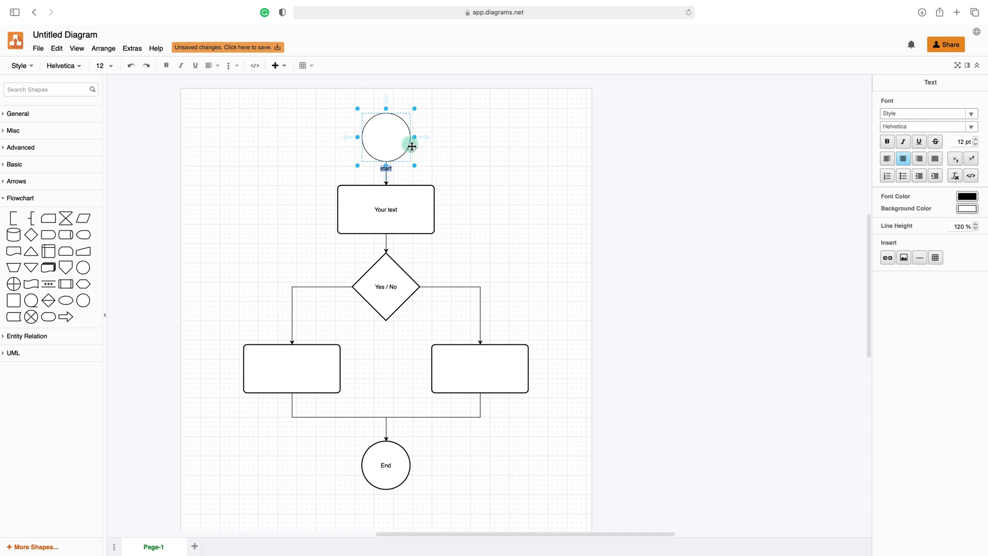
left_click(477, 170)
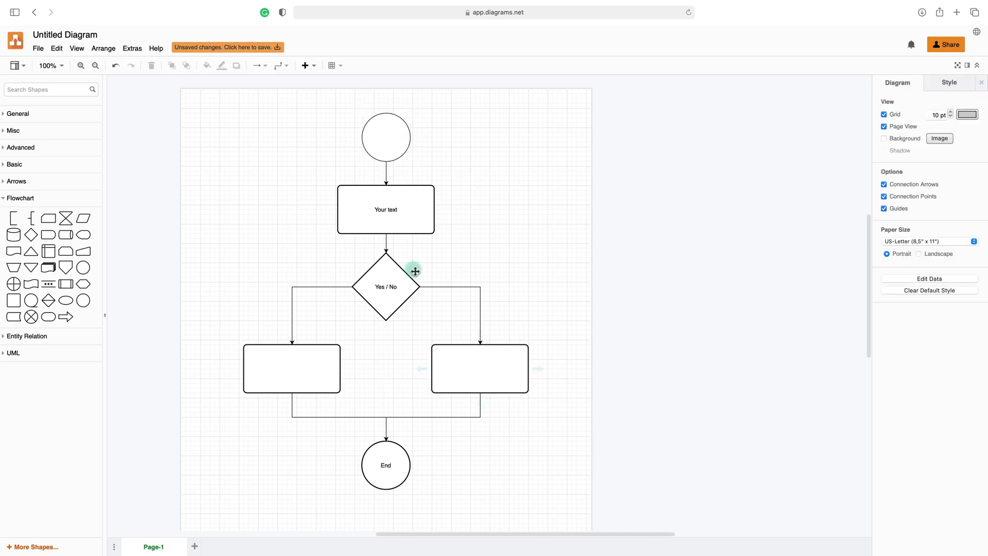
left_click(397, 133)
left_click_drag(243, 124, 558, 511)
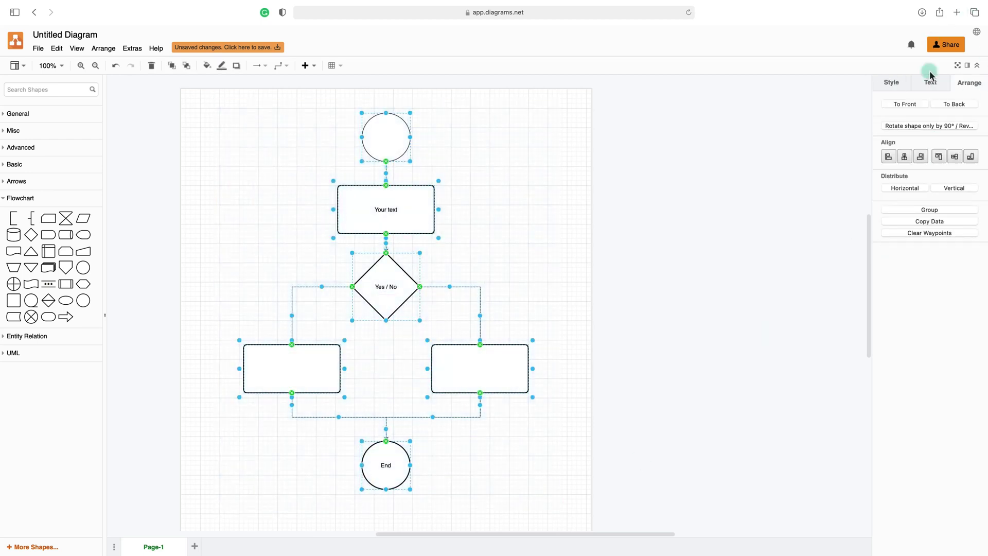
- Give all shapes a light grey fill and 3 pt outlines, trying then removing shadow and sketch
left_click(893, 85)
left_click(922, 106)
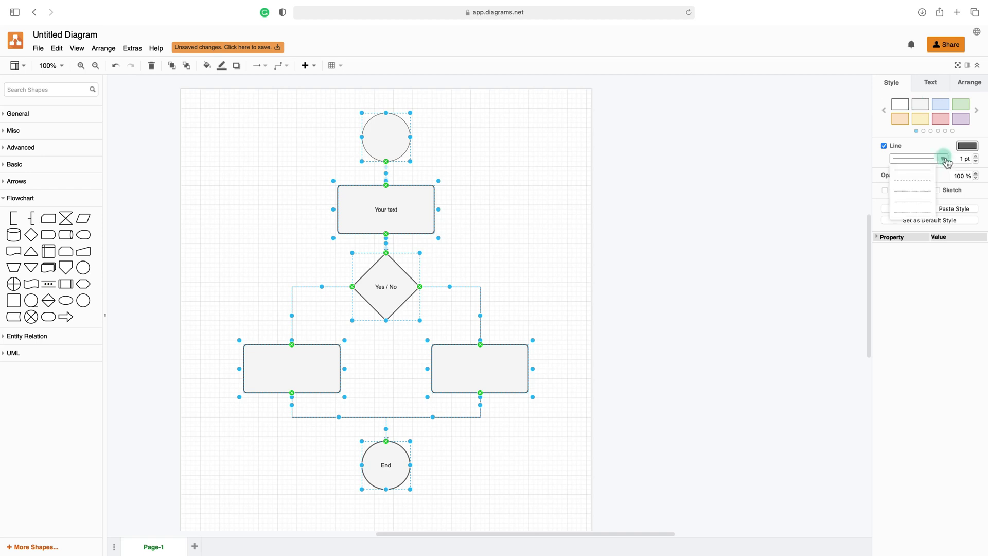
left_click(976, 156)
left_click(976, 156)
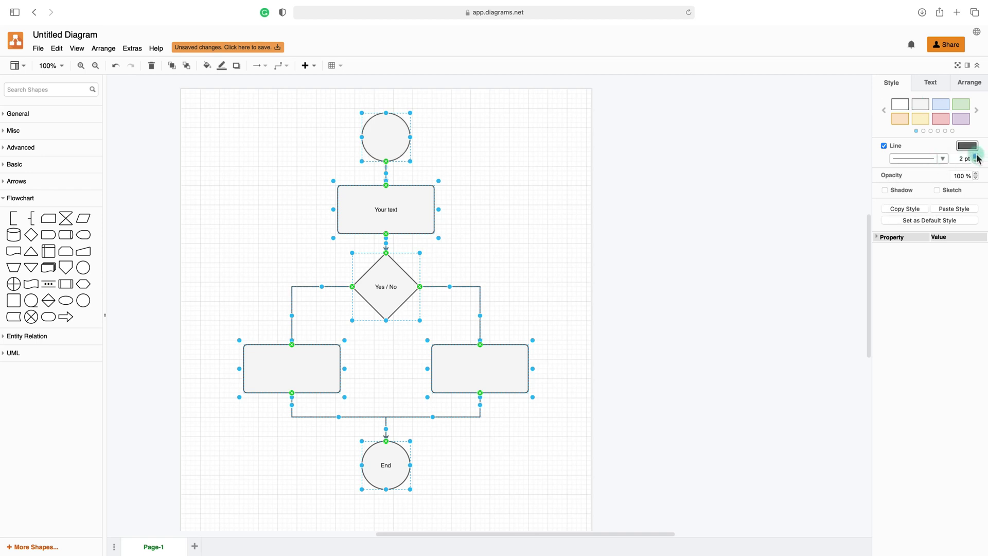
left_click(885, 191)
left_click(886, 192)
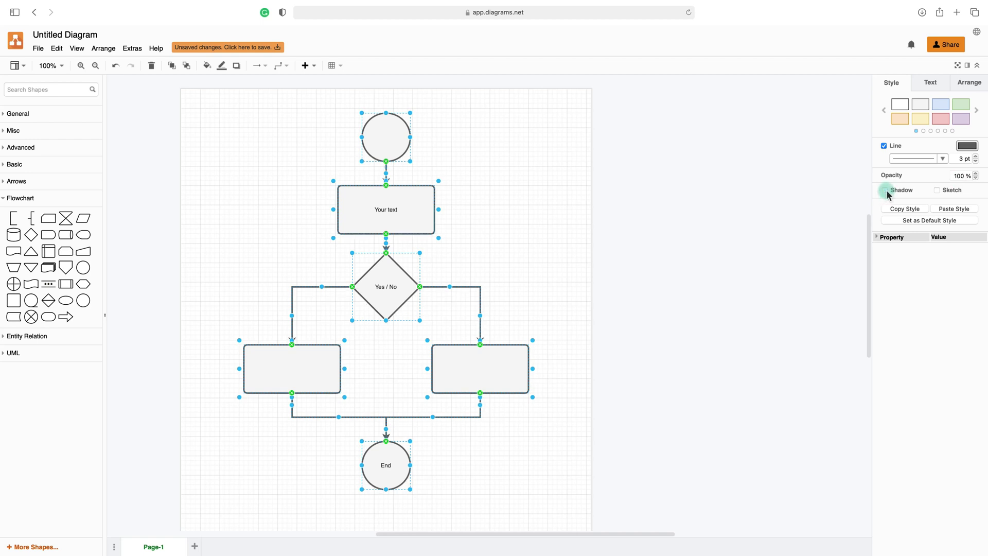
left_click(945, 193)
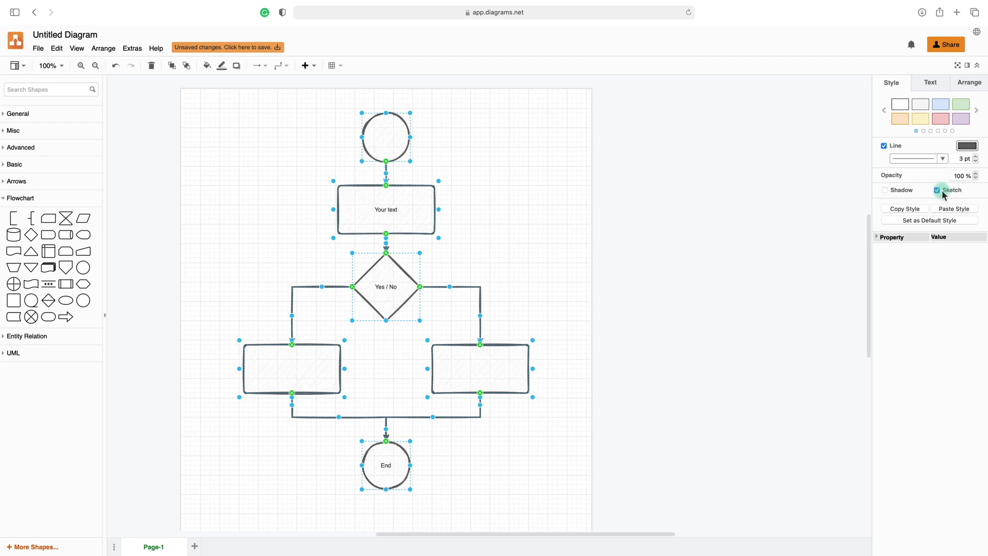
left_click(945, 193)
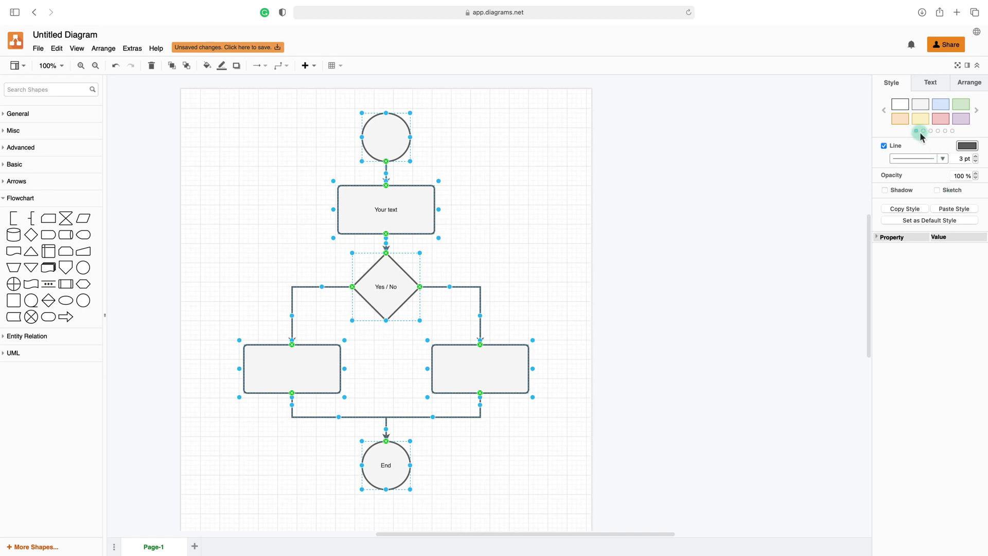
- Fill the start circle green and the End circle pink with a red outline
left_click(480, 178)
left_click(394, 135)
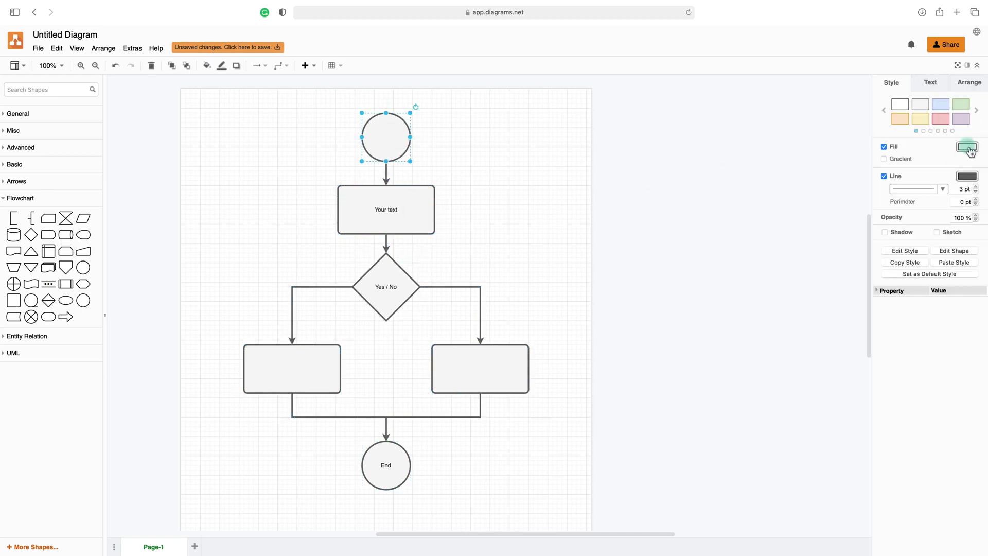
left_click(961, 104)
left_click(401, 492)
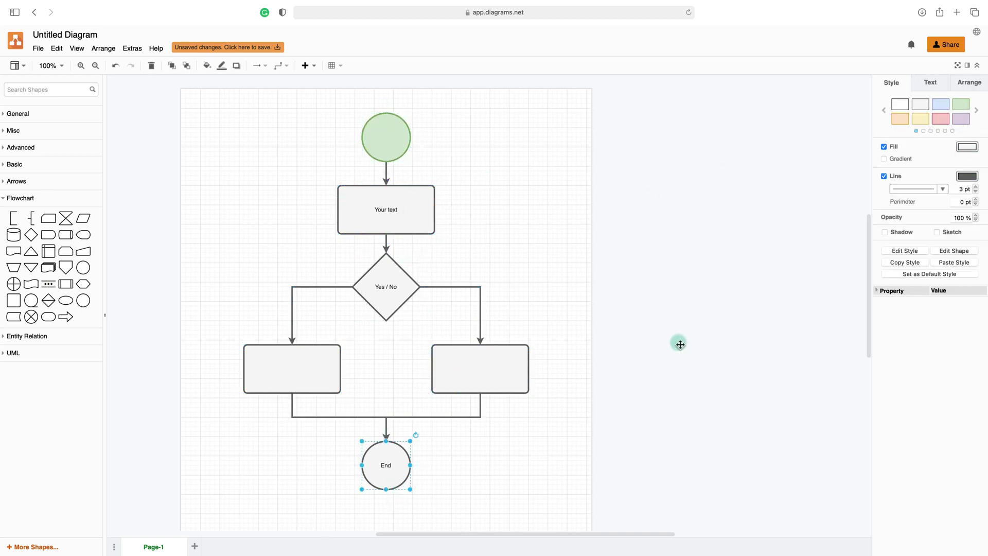
left_click(941, 119)
left_click(535, 212)
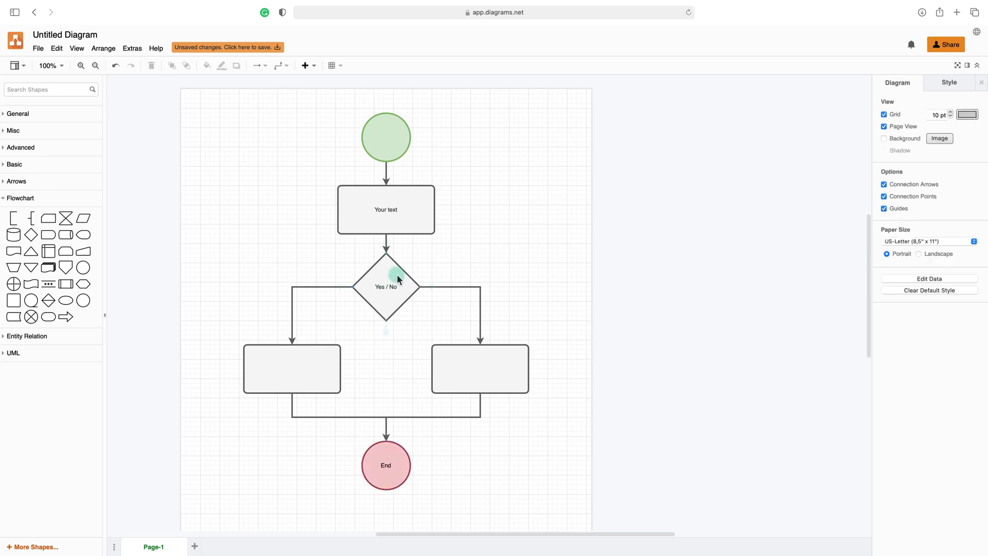
- Make the Yes / No diamond lilac with a purple outline
left_click(397, 273)
left_click(978, 110)
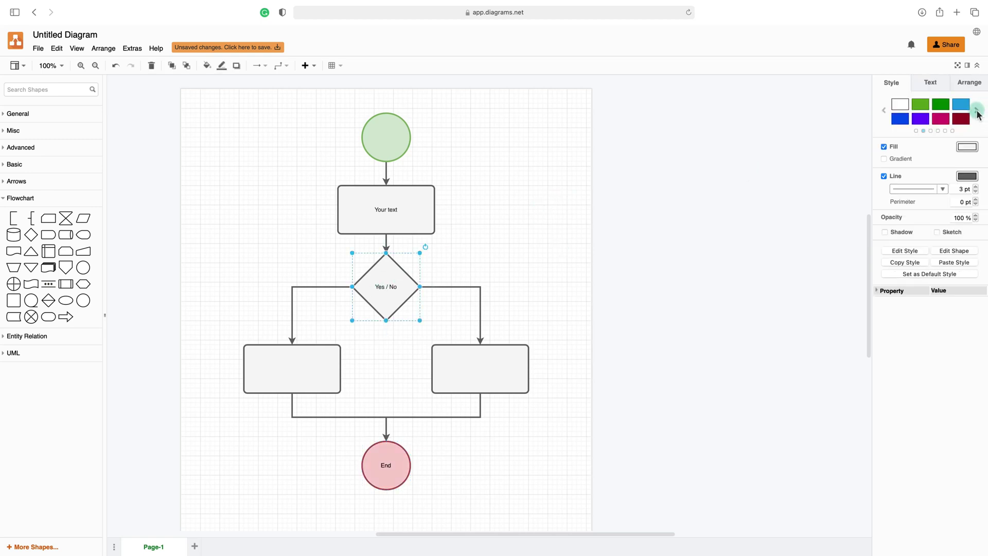
left_click(961, 105)
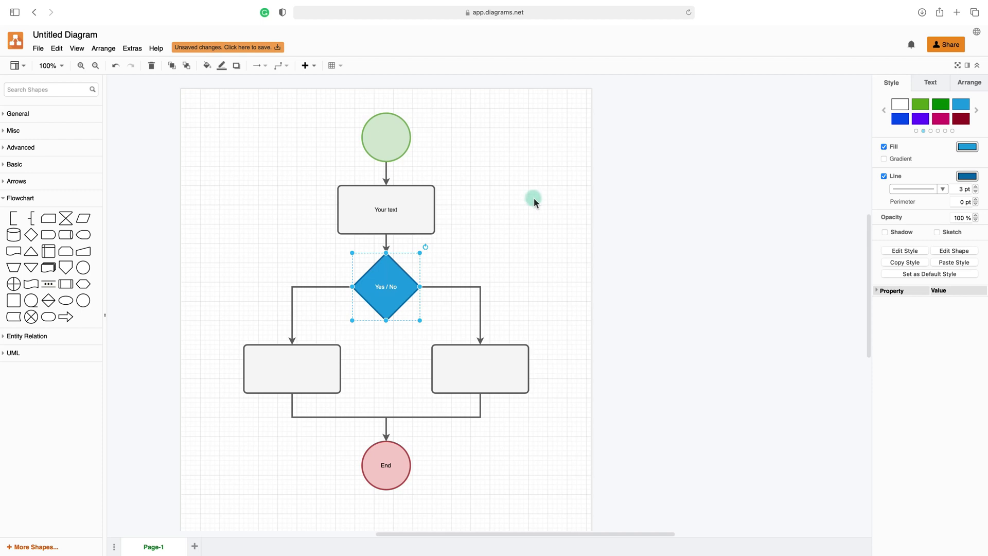
left_click(884, 110)
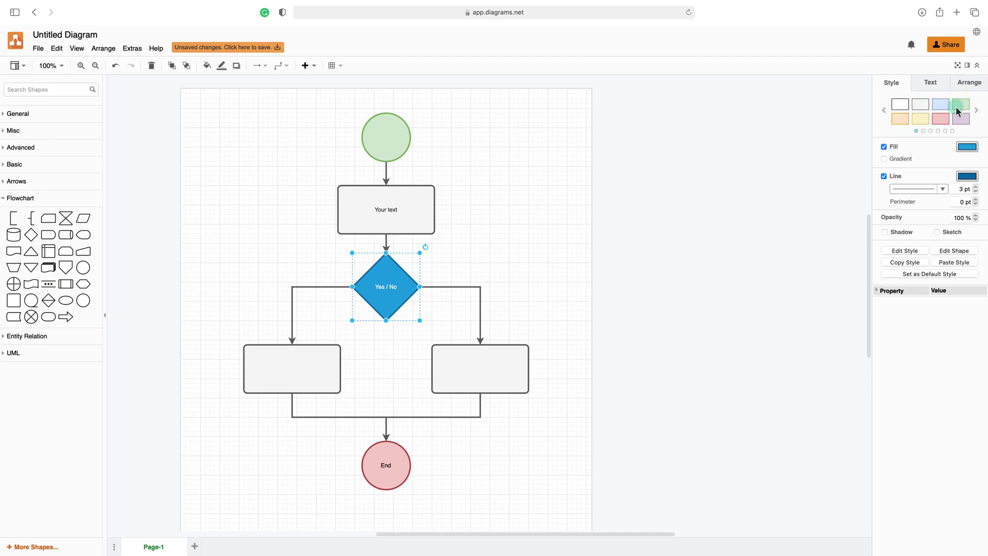
left_click(961, 118)
left_click(503, 159)
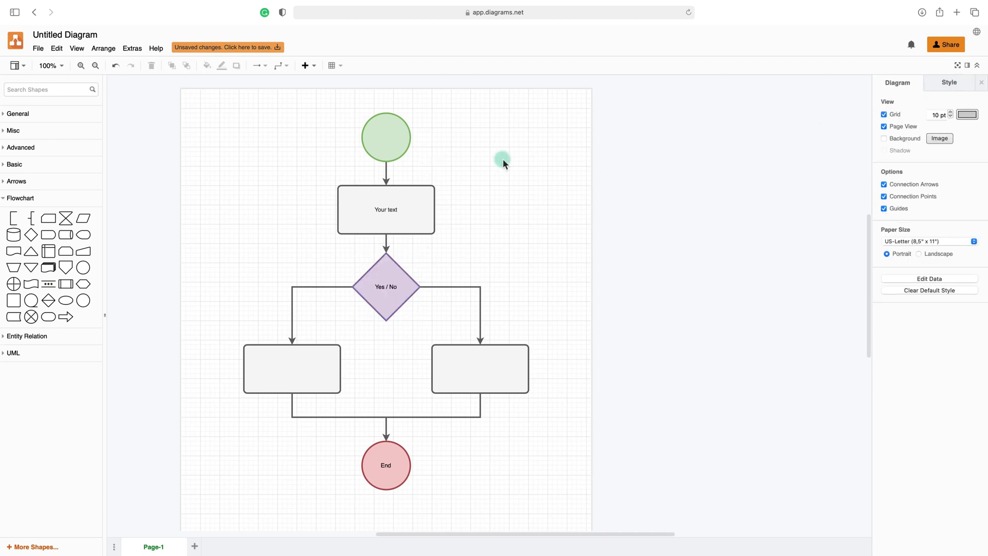
- Place a Heading paragraph block left of the Your text box
left_click(11, 113)
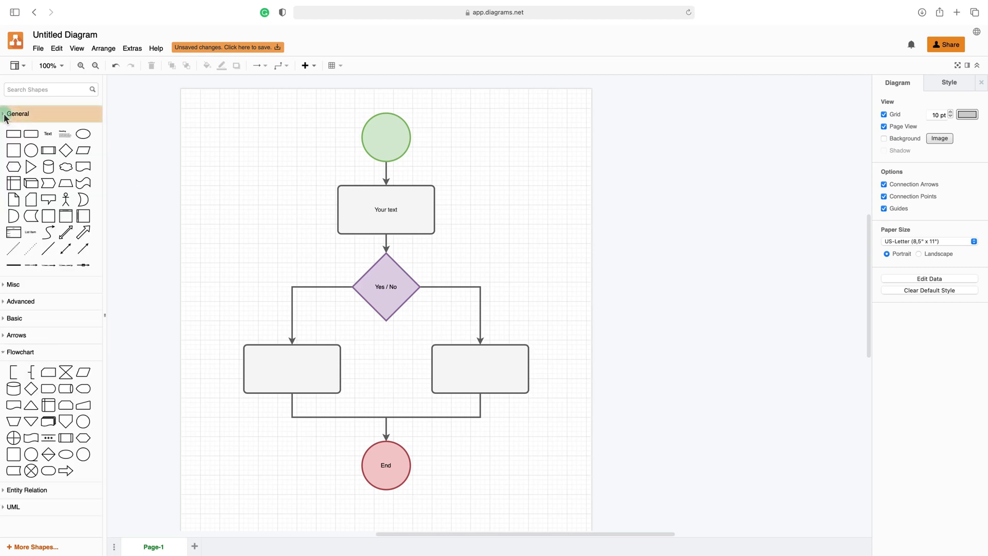
left_click_drag(63, 134, 218, 178)
left_click_drag(291, 171, 297, 173)
- Add 'Text' labels on both branches of the Yes / No diamond
left_click_drag(56, 135, 450, 278)
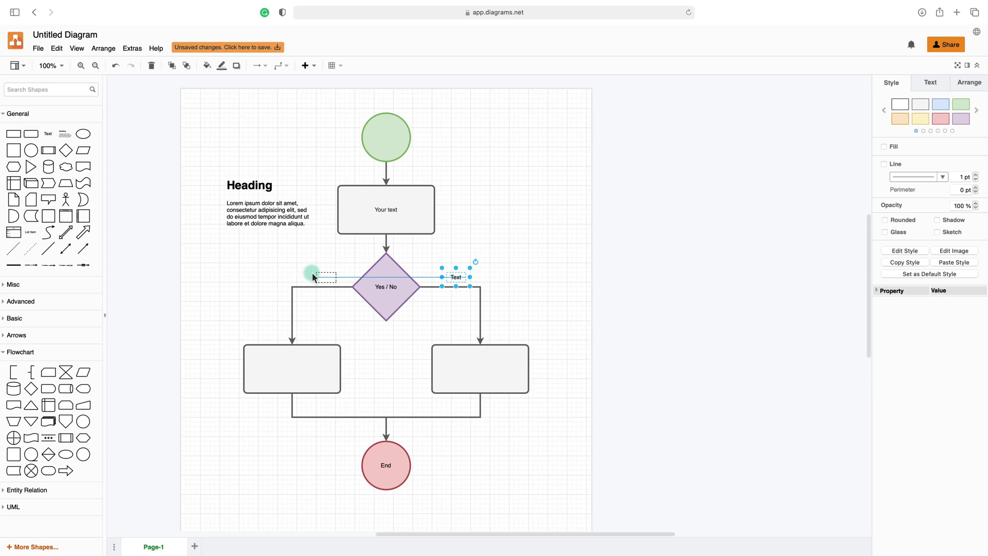
key("ctrl+v")
left_click(545, 252)
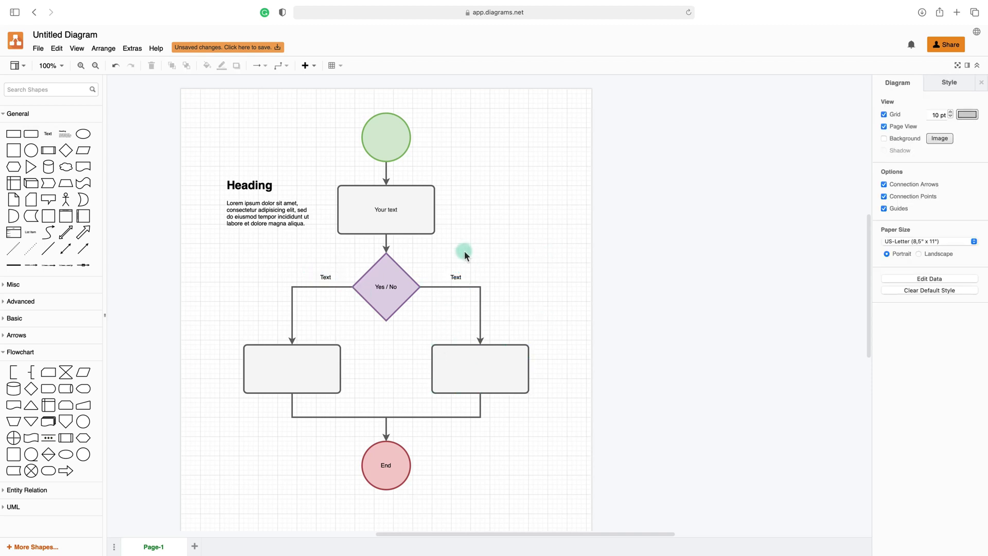
scroll(464, 253, "down", 3)
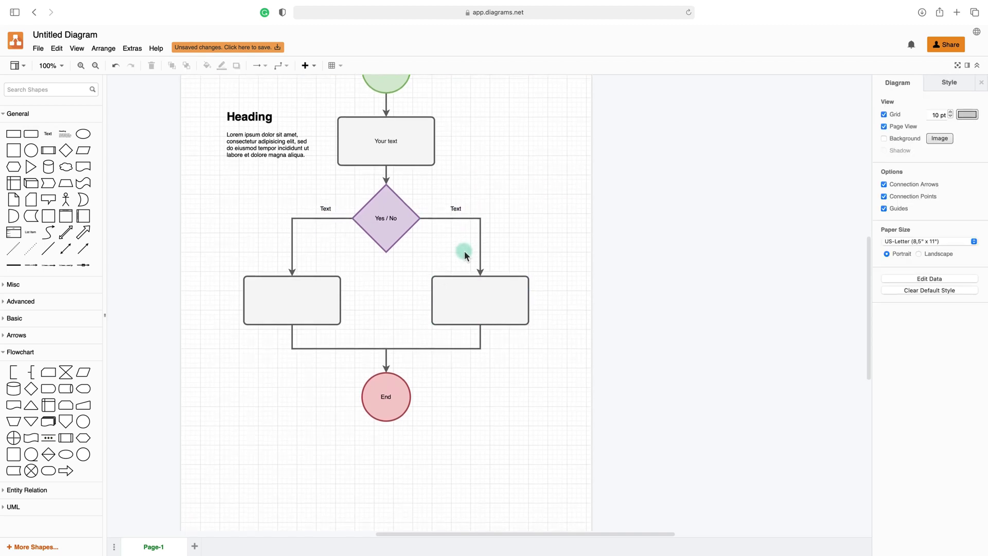
- Turn off the background grid from the View menu
left_click(76, 49)
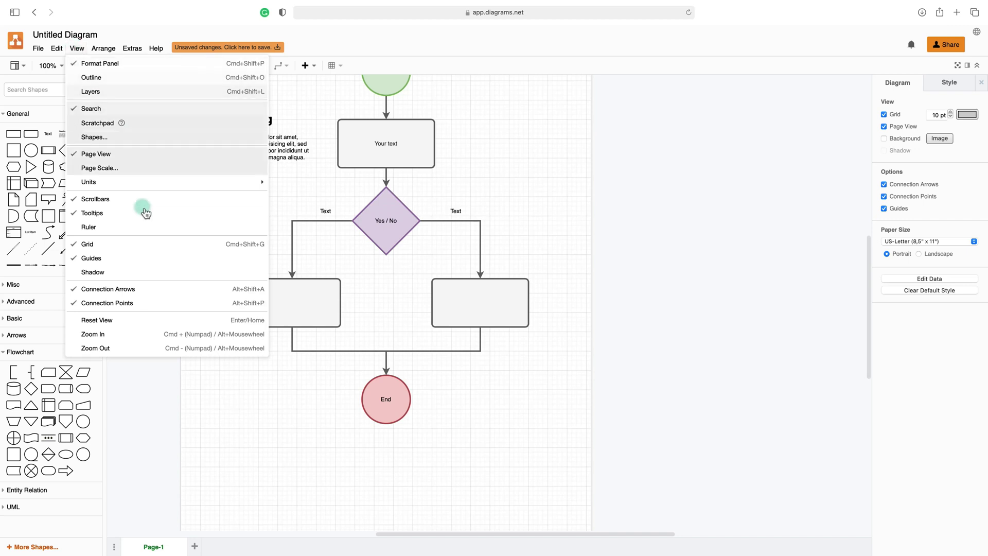
left_click(132, 246)
scroll(484, 241, "up", 4)
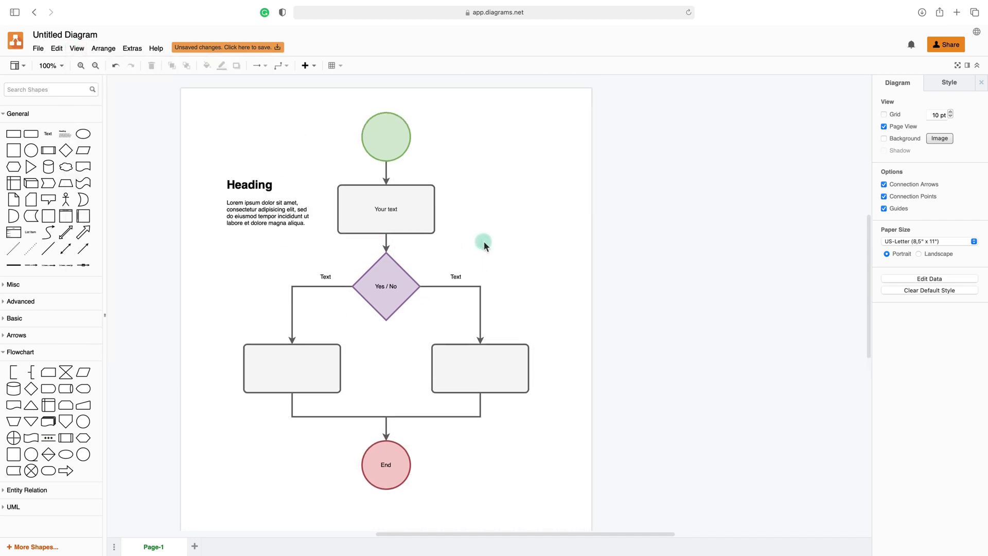
scroll(484, 241, "down", 8)
scroll(484, 241, "up", 2)
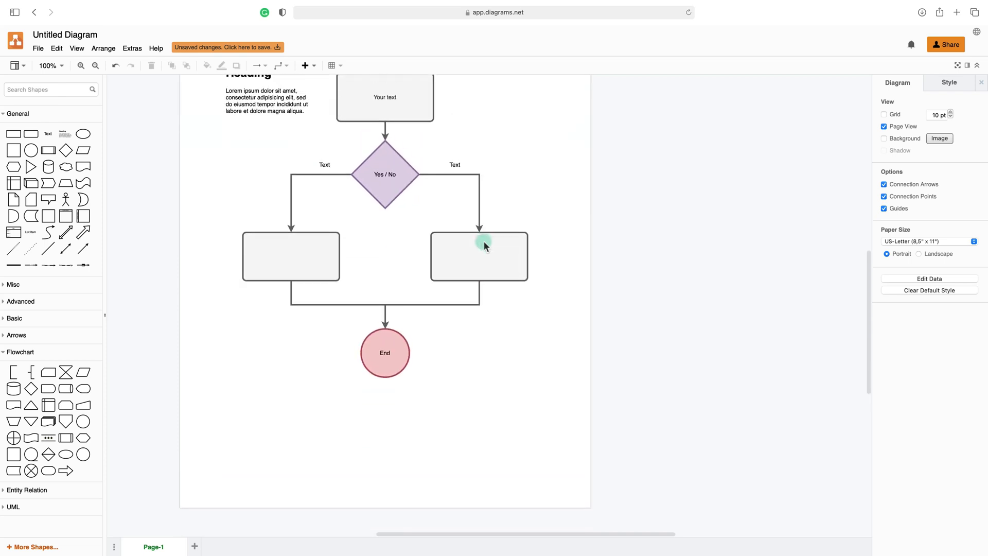
scroll(491, 372, "down", 2)
scroll(491, 372, "down", 2)
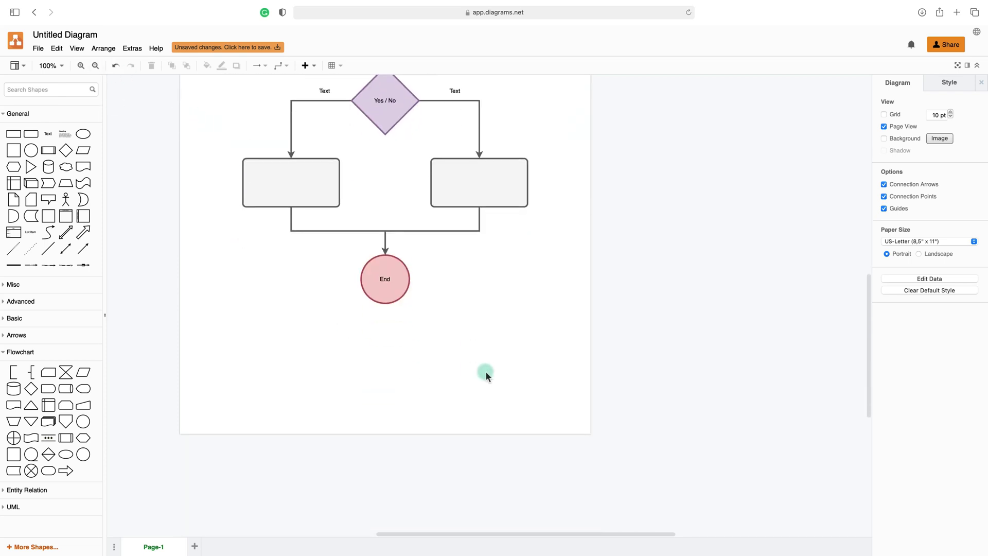
- Move the End circle slightly lower on the page
left_click(397, 290)
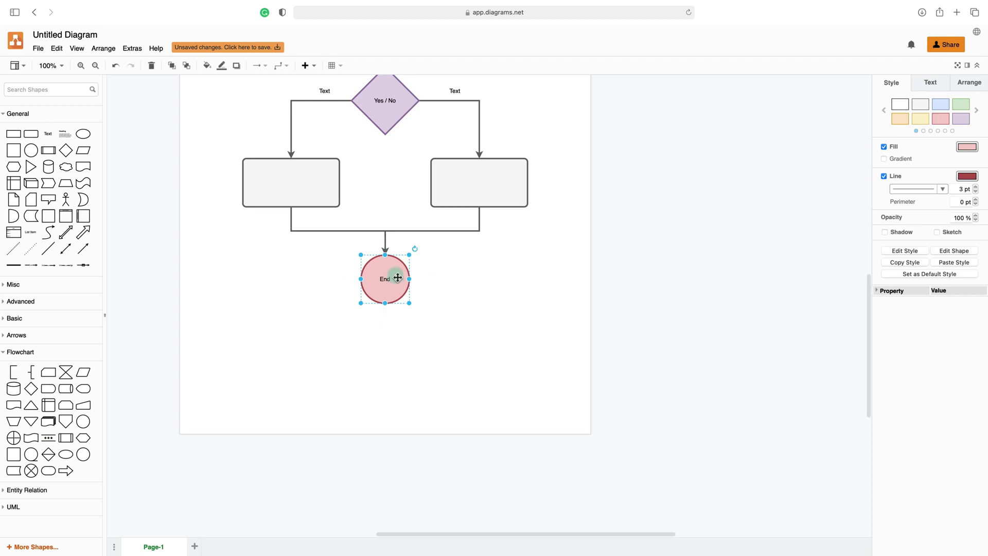
left_click_drag(397, 283, 401, 445)
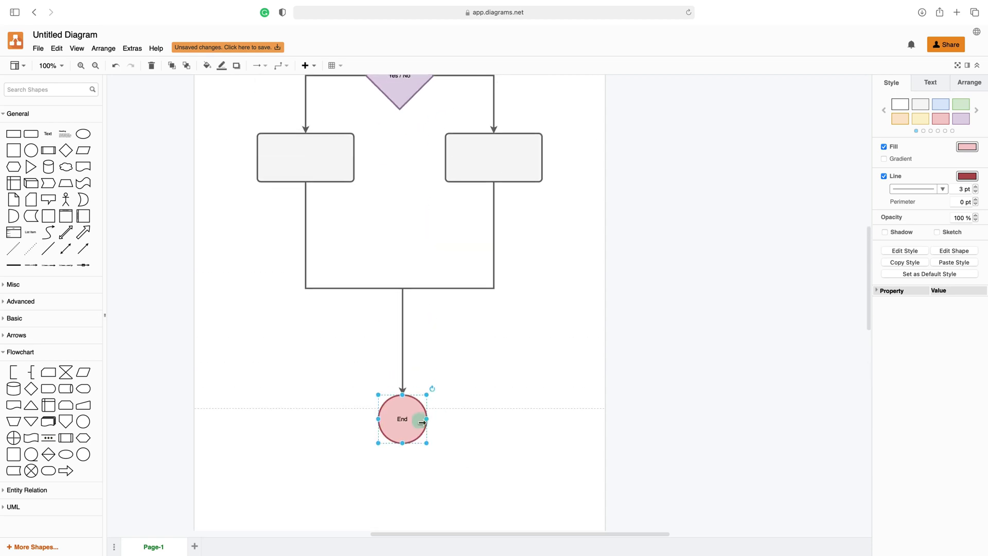
left_click_drag(414, 423, 417, 310)
scroll(474, 294, "up", 6)
left_click(489, 293)
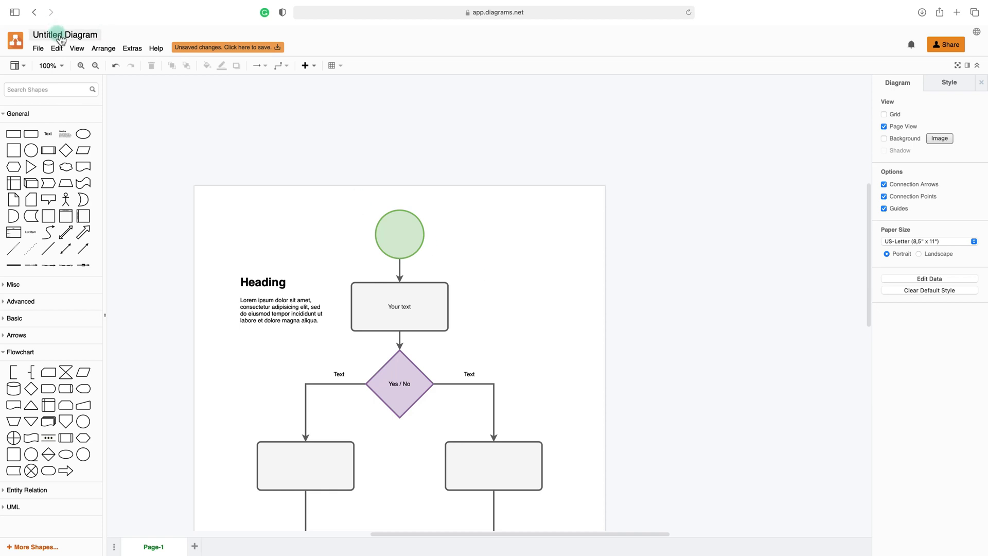
- Rename the diagram to 'Test', leaving the file format unchanged
left_click(98, 37)
type("Test")
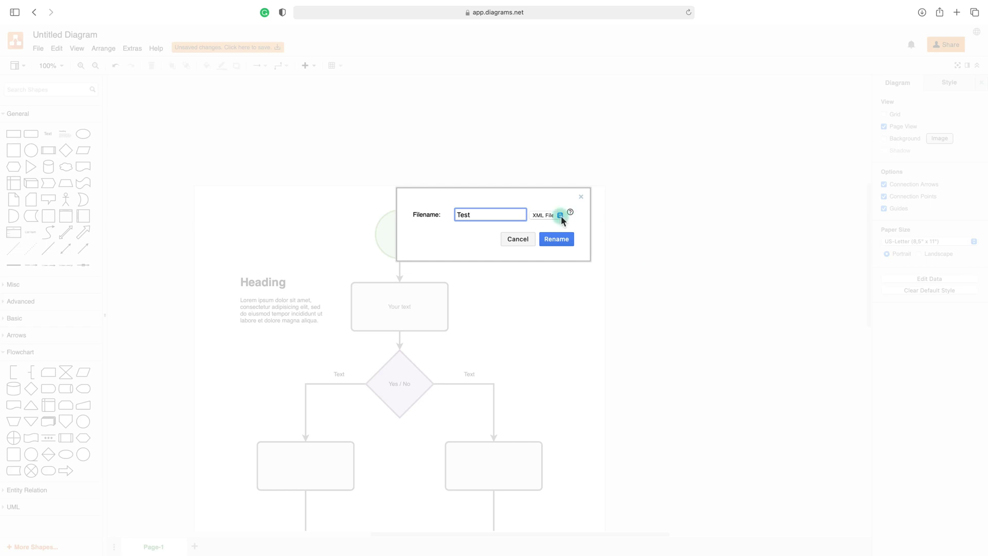
left_click(560, 215)
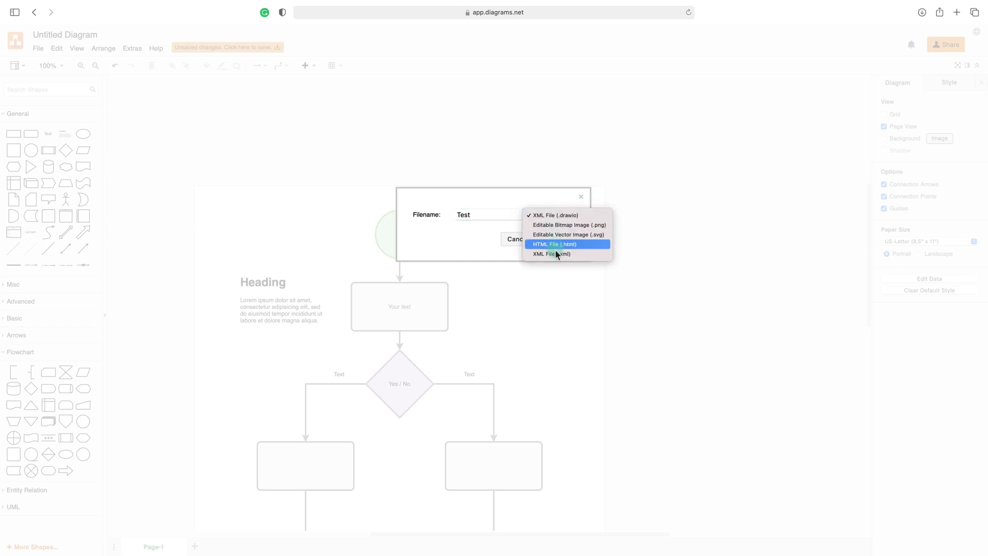
left_click(512, 191)
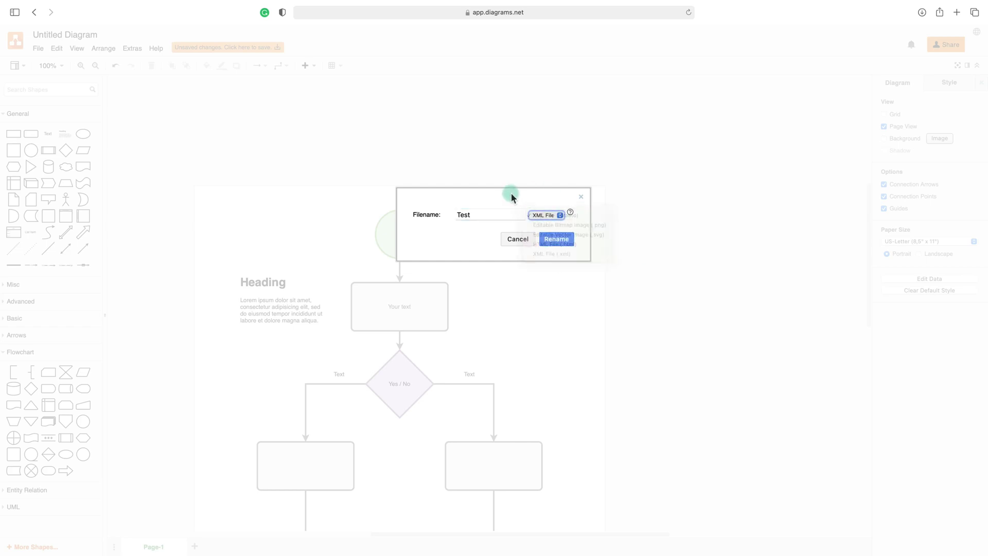
left_click(571, 243)
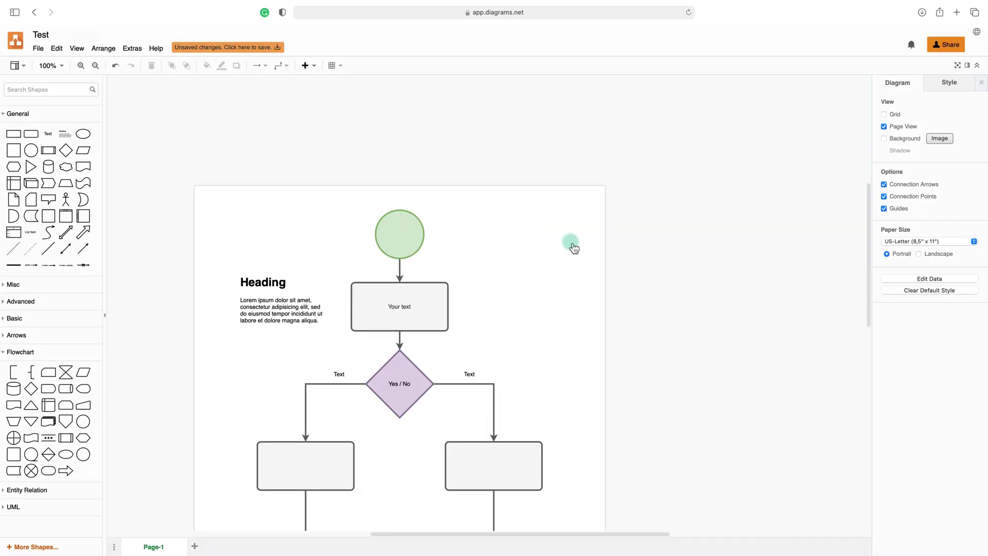
- Export the diagram as a PDF via File > Export as > PDF
left_click(46, 53)
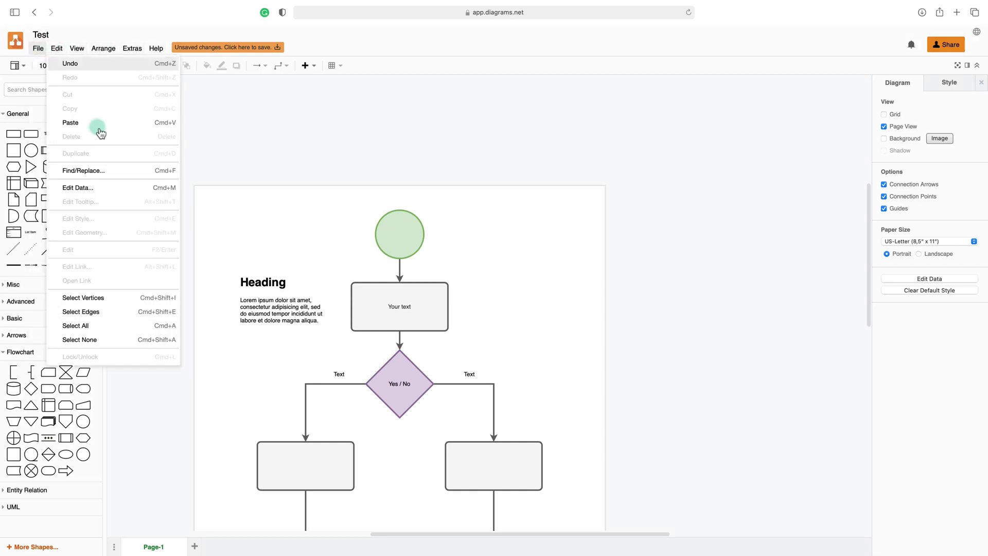
left_click(44, 52)
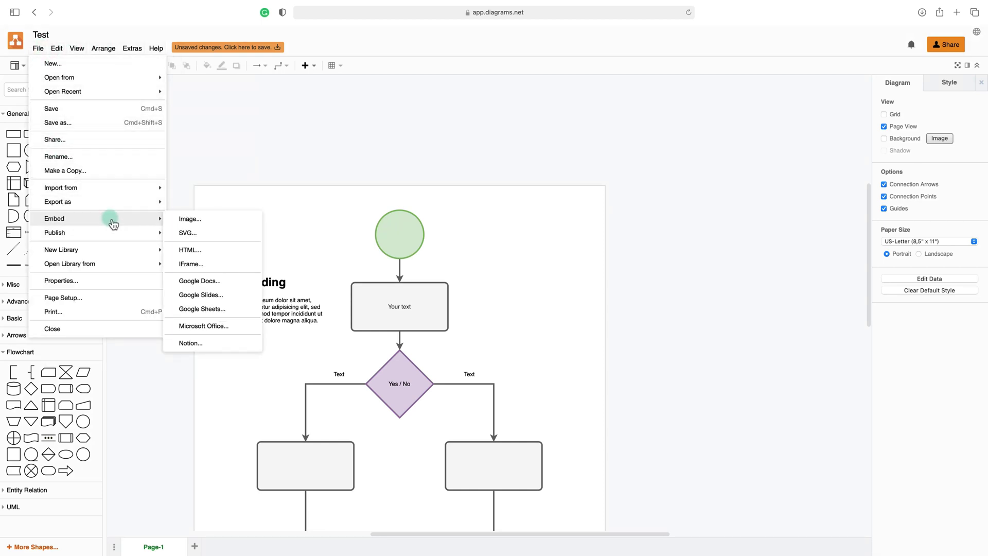
mouse_move(117, 209)
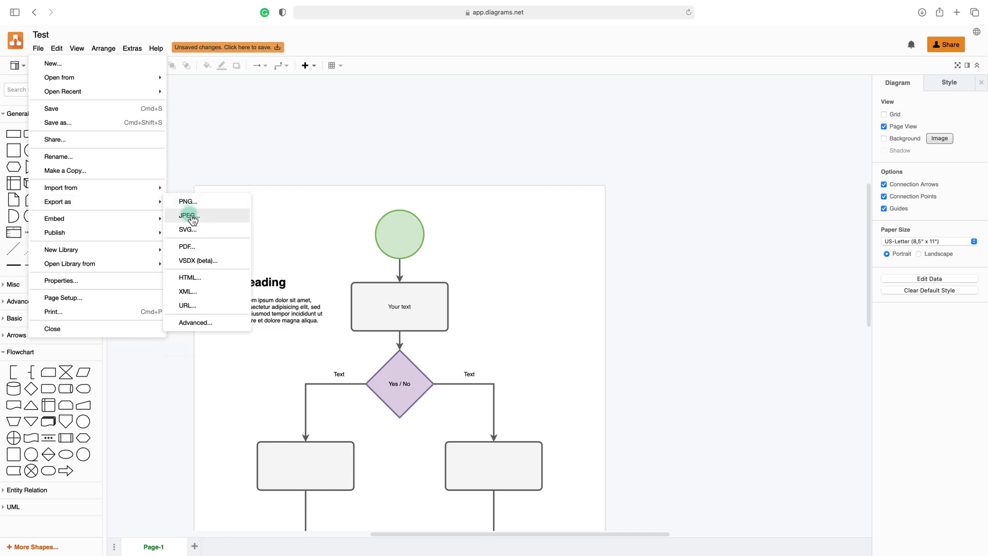
left_click(221, 253)
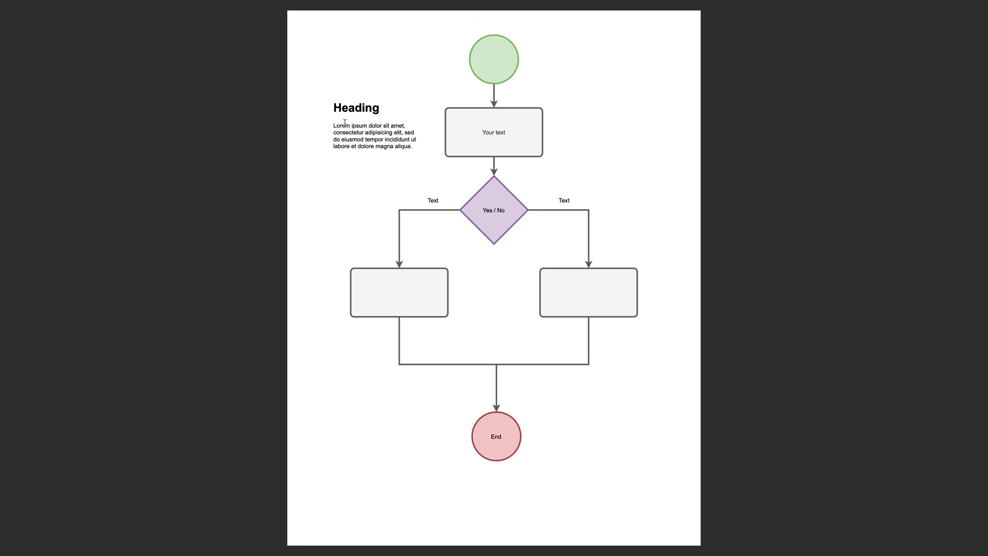
- Select most of the Lorem ipsum paragraph below the heading in the exported PDF
left_click_drag(345, 124, 388, 146)
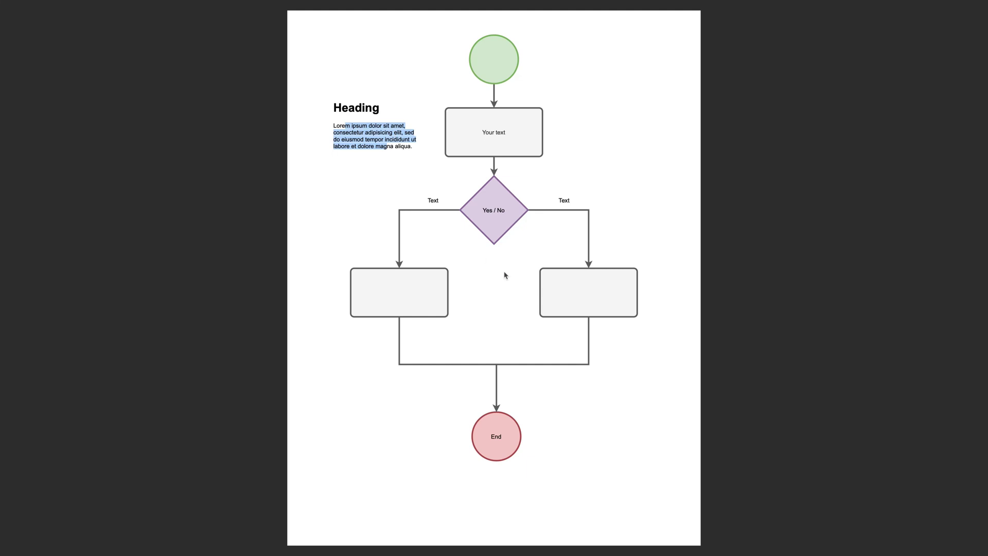